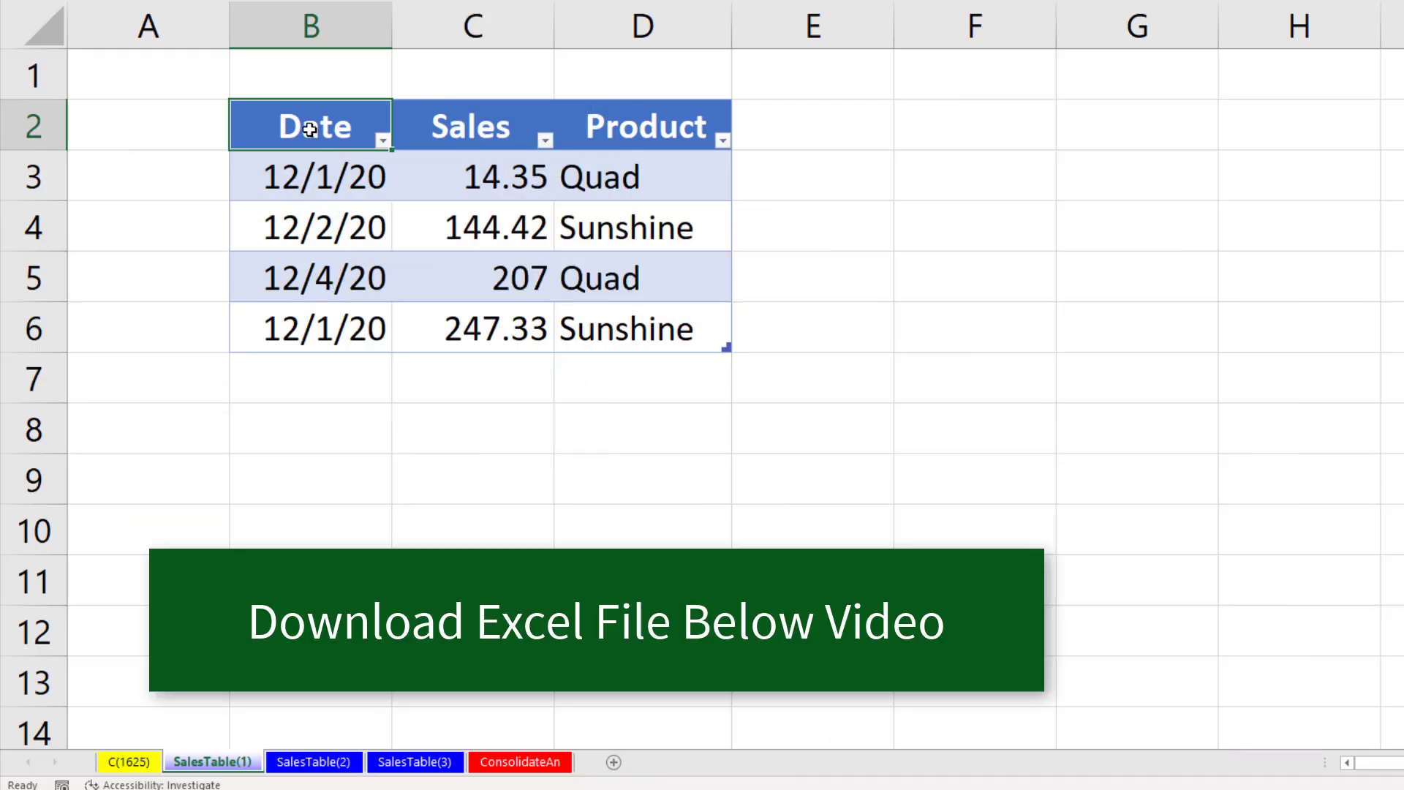
Check the Date header for stray spaces, review the SalesTable(2) and SalesTable(3) sheets, and select cell B2
double_click(310, 129)
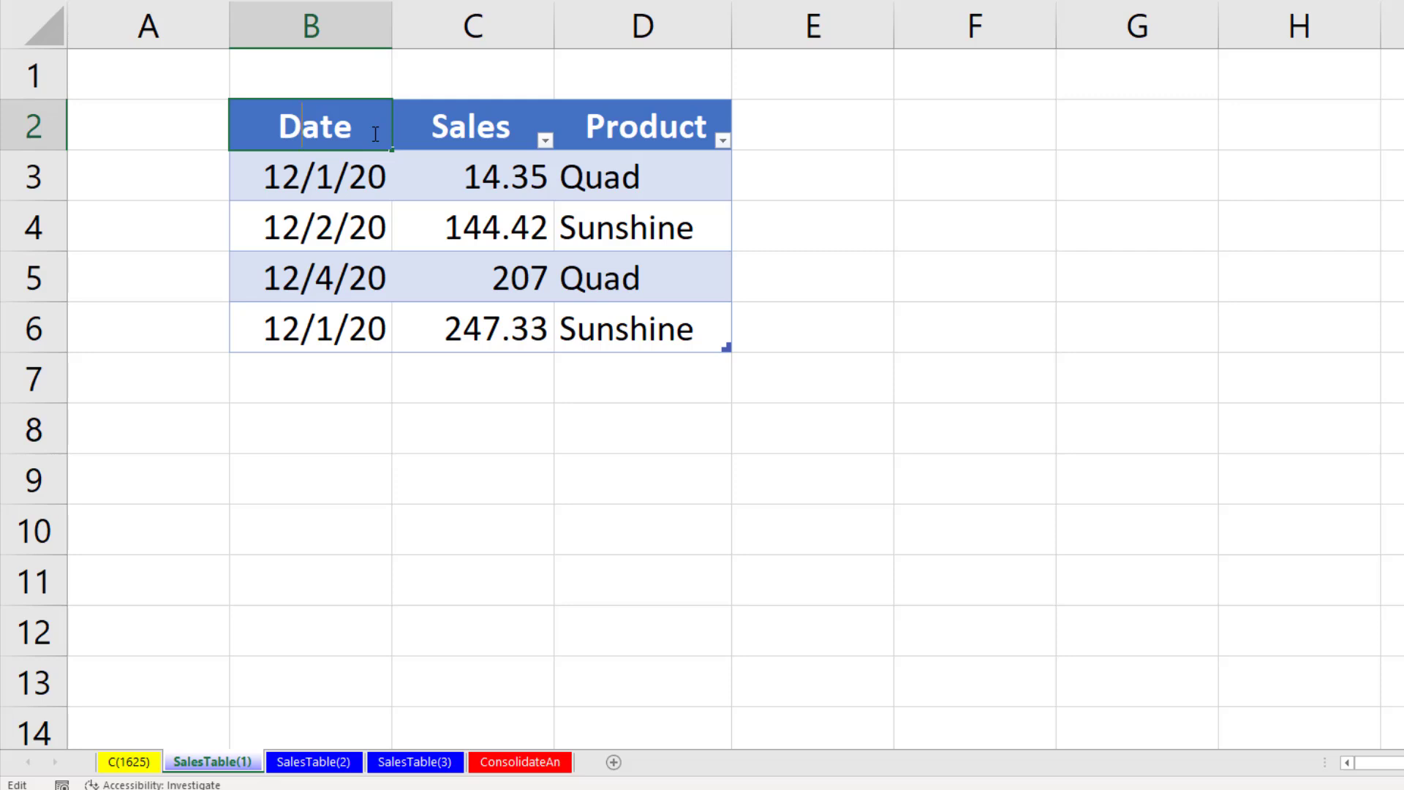
key("Escape")
left_click(323, 761)
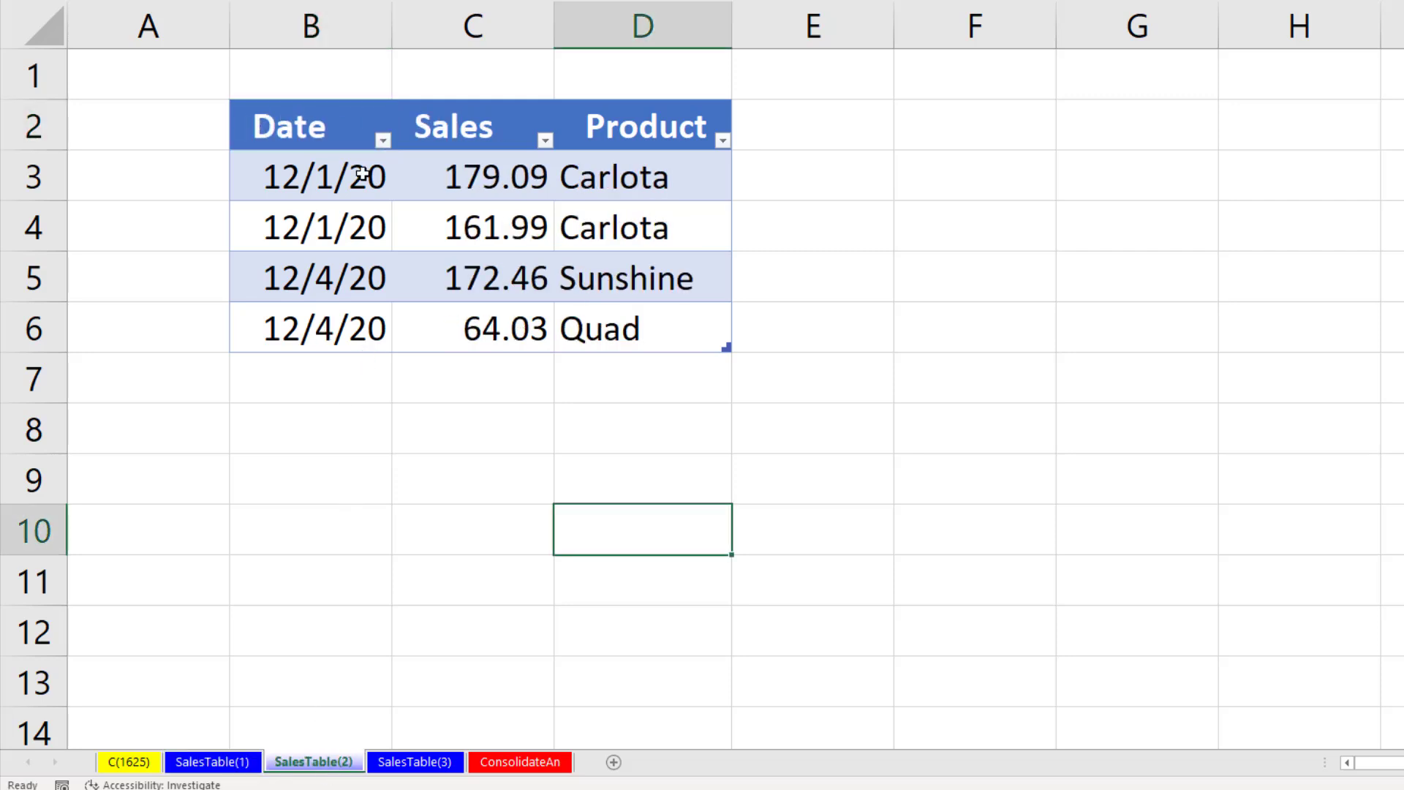
left_click(410, 761)
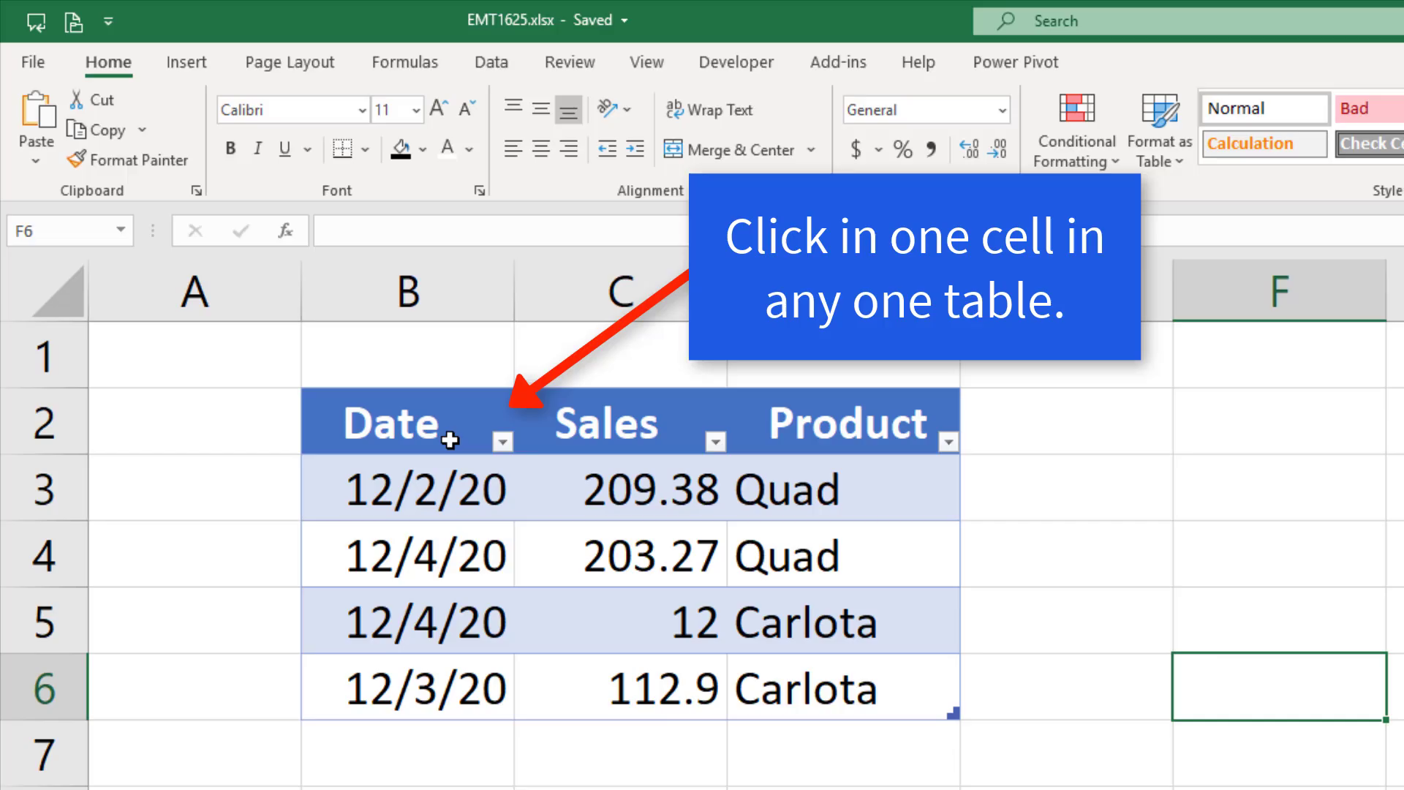
left_click(340, 136)
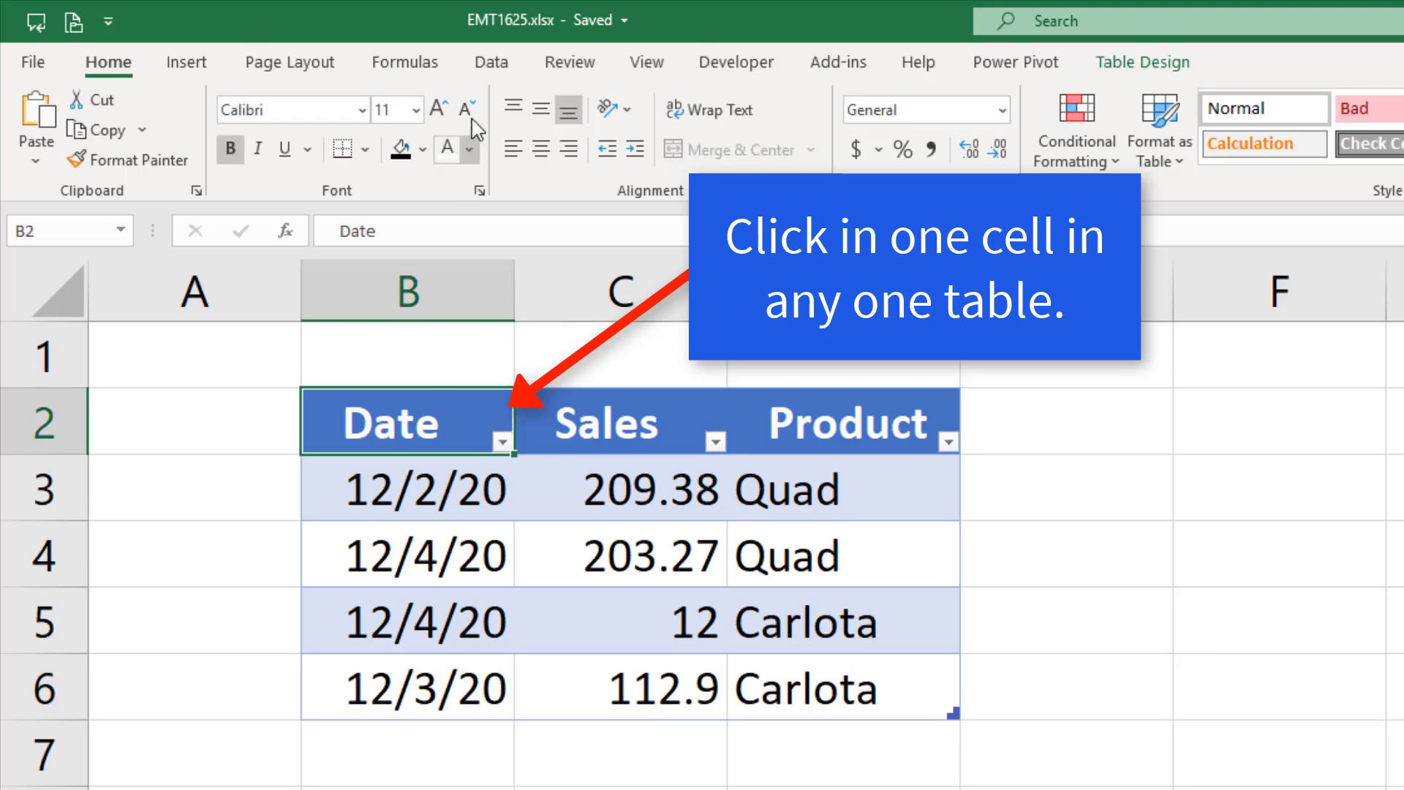
Load the sales table into Power Query as a new query named AllTablesTogether
left_click(521, 61)
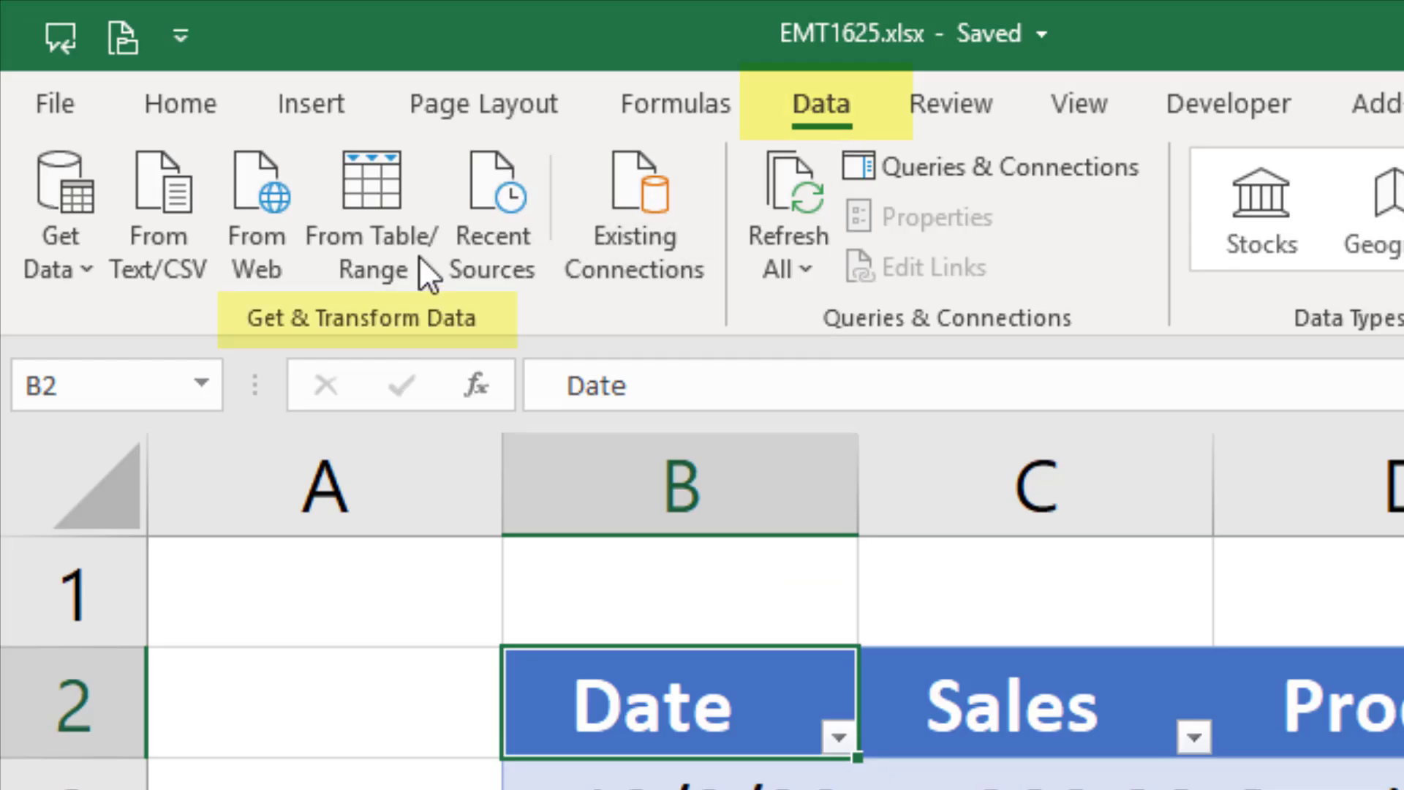
left_click(397, 222)
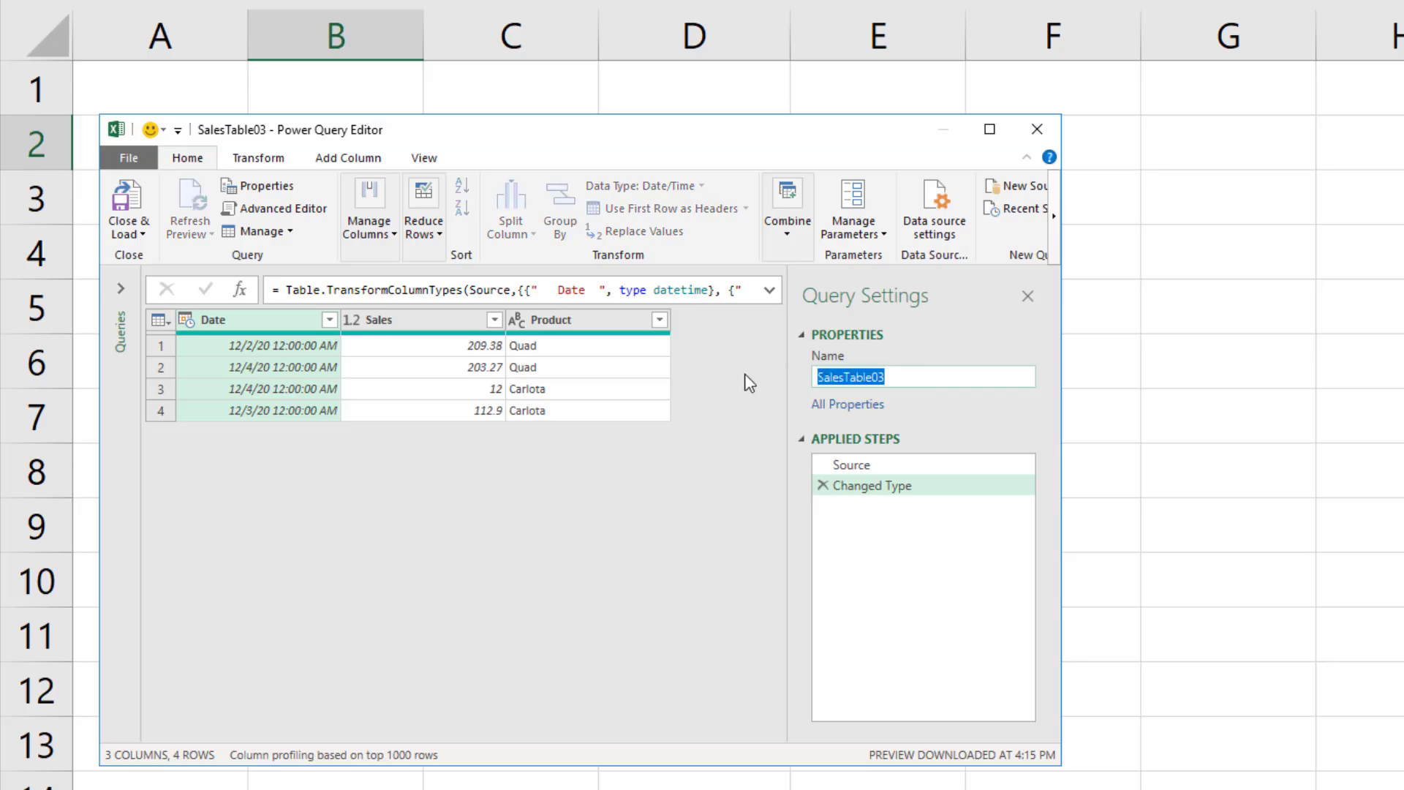
type("AllTablesTogether")
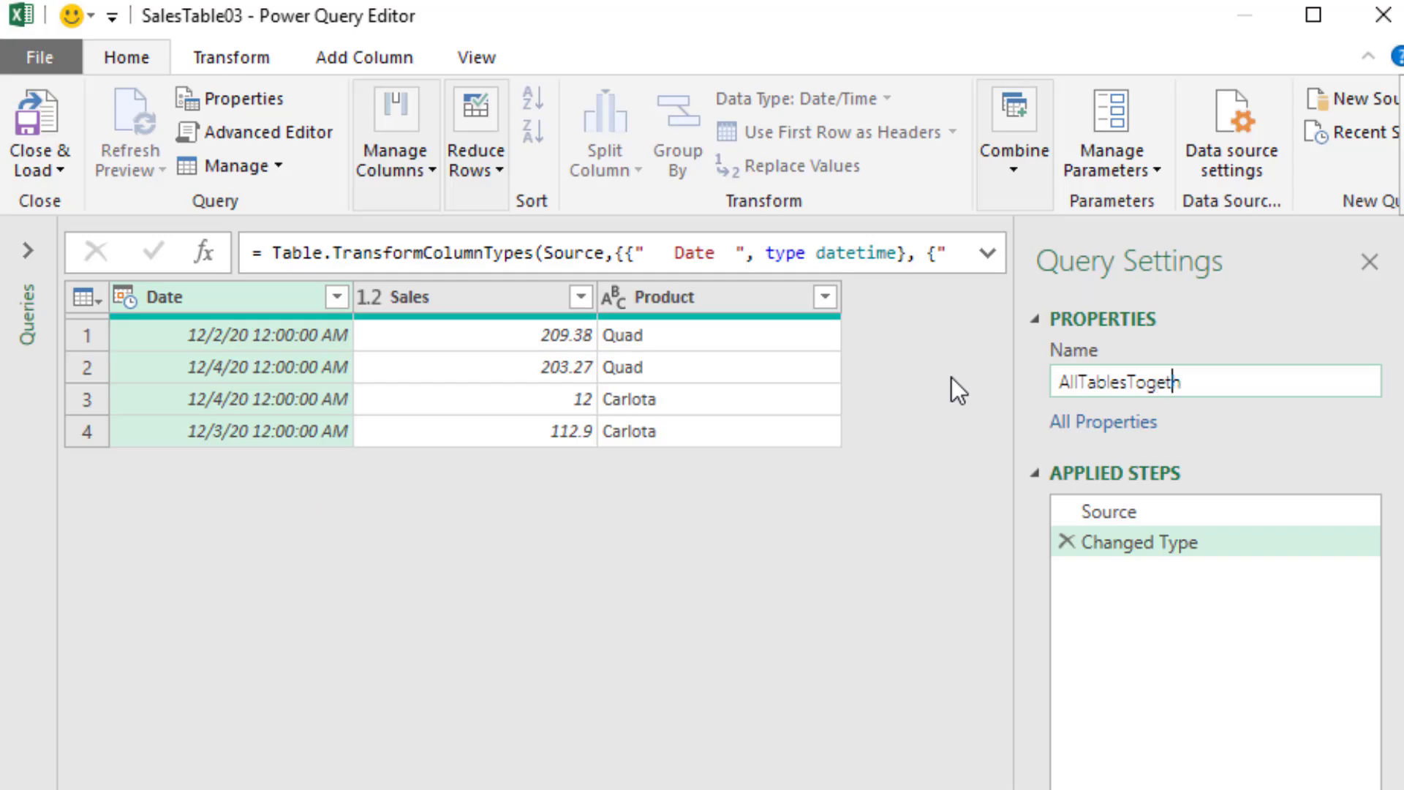
key("Return")
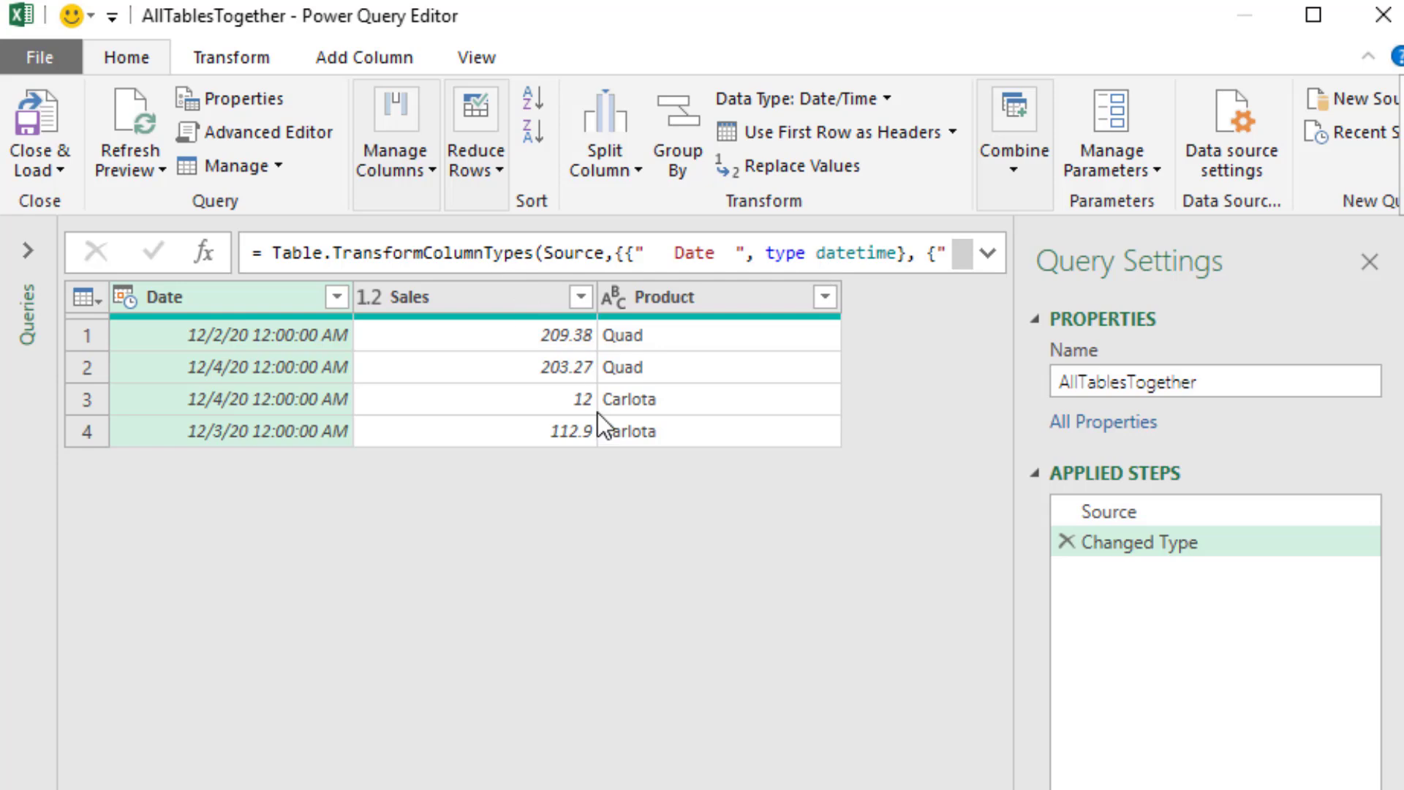
Delete the Changed Type step and trim the Source formula to Excel.CurrentWorkbook()
left_click(1065, 542)
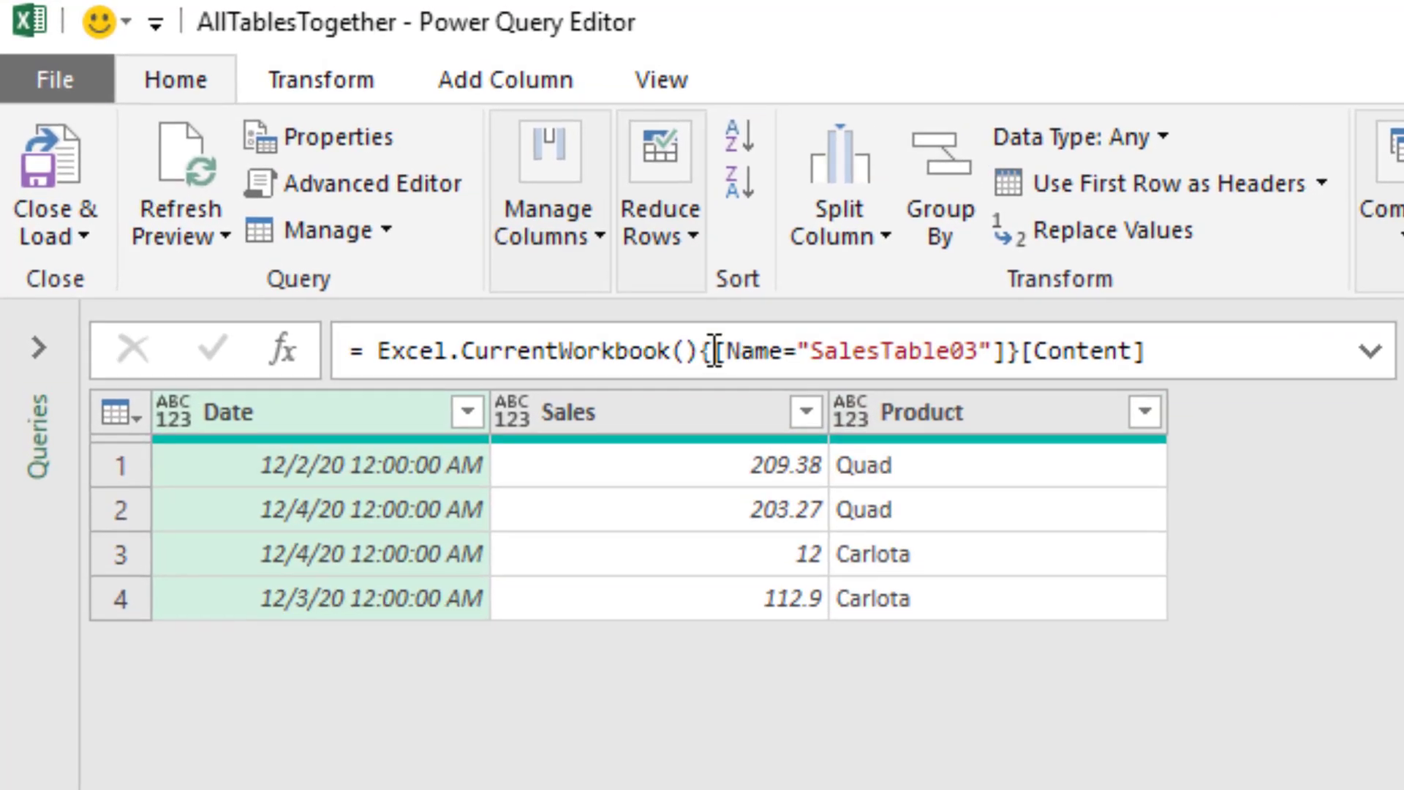
left_click_drag(715, 351, 1150, 402)
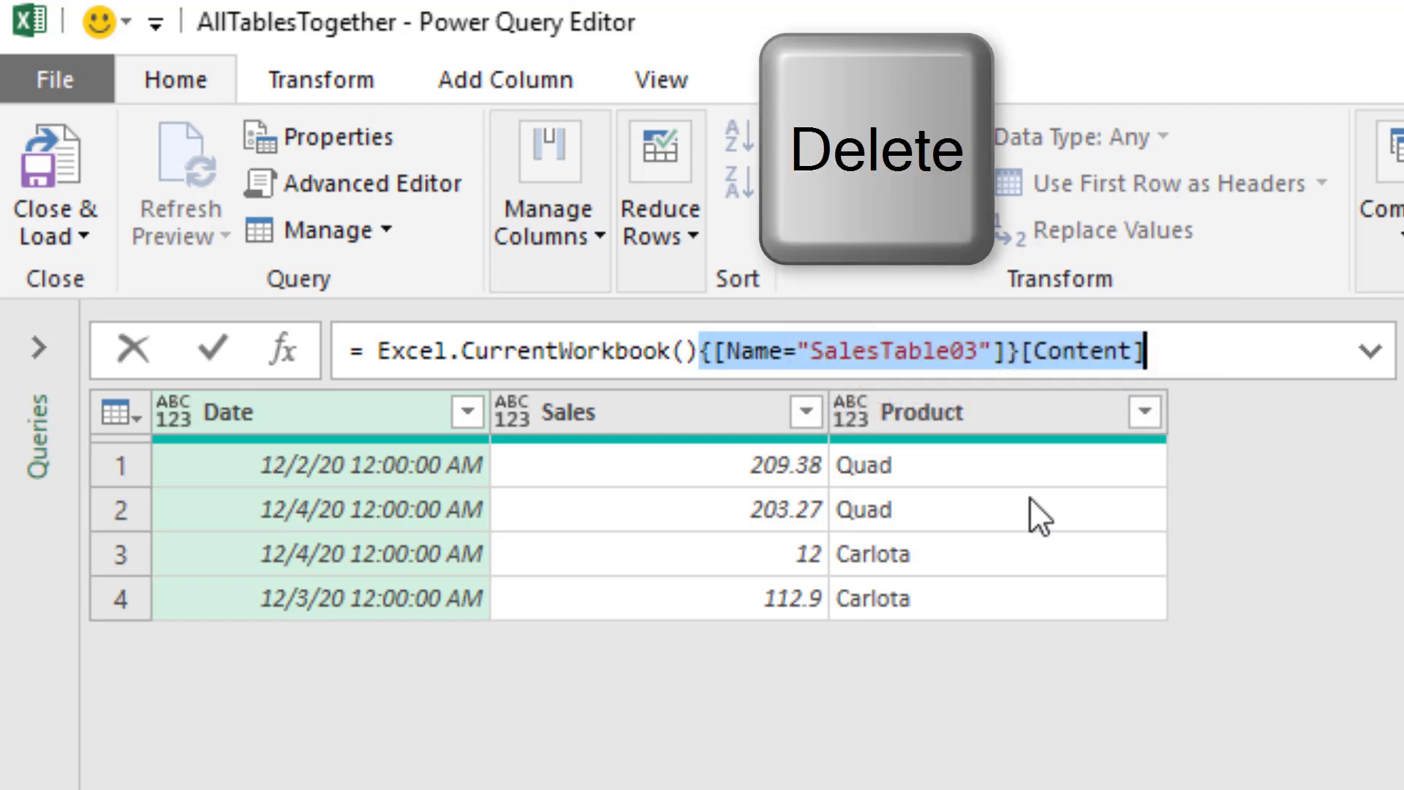
key("Delete")
key("Return")
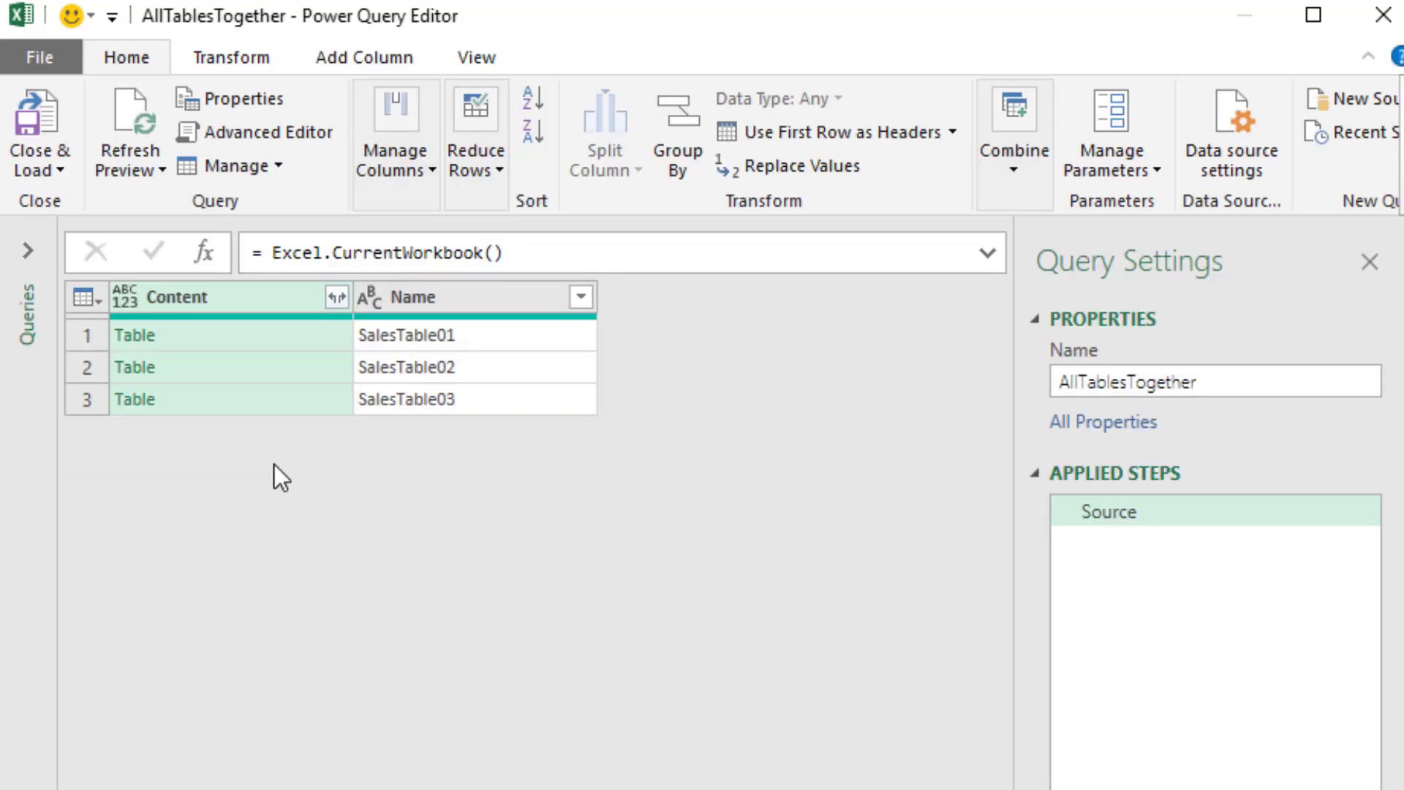
Filter the Name column with Does Not Equal 'AllTablesTogether', using the copied query name
left_click(1242, 382)
key("ctrl+c")
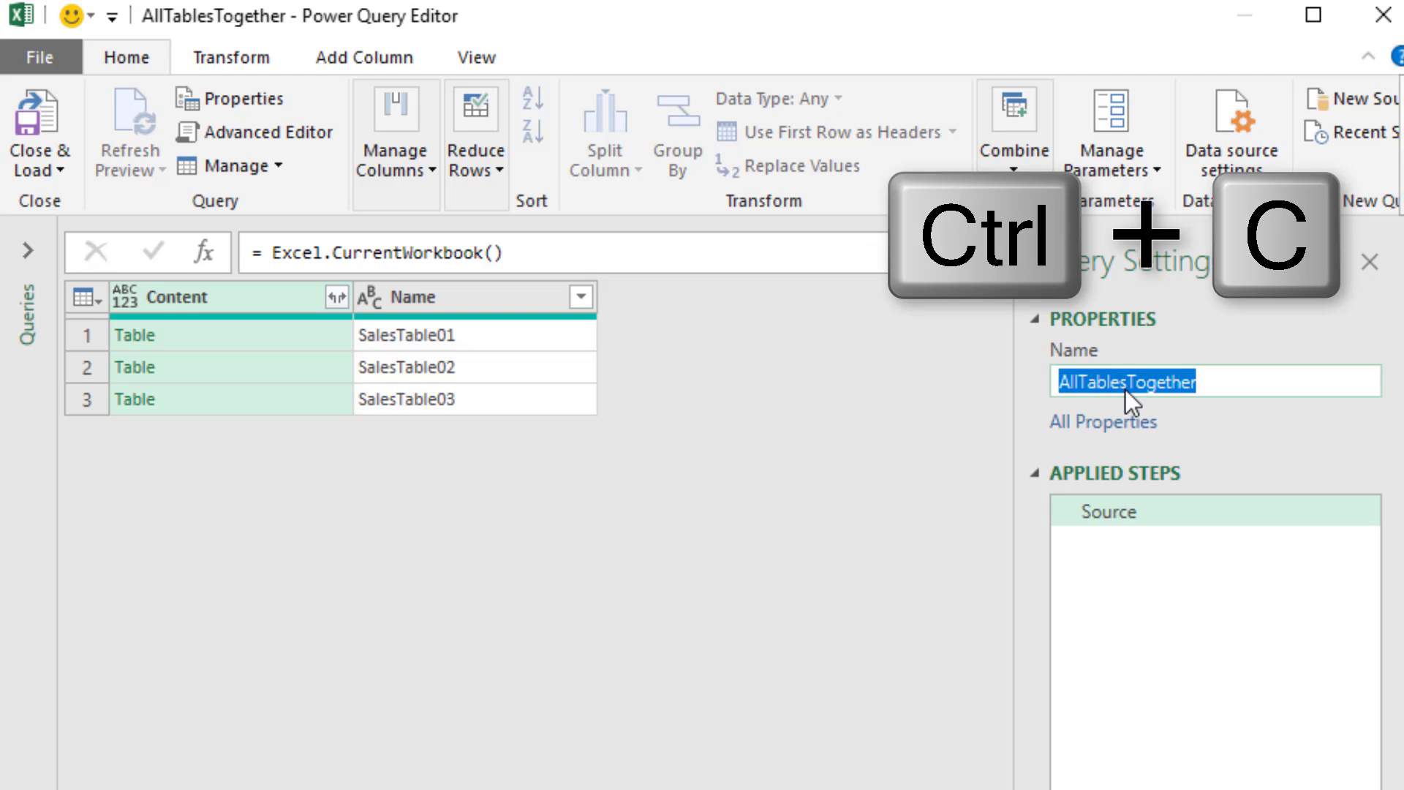
left_click(580, 303)
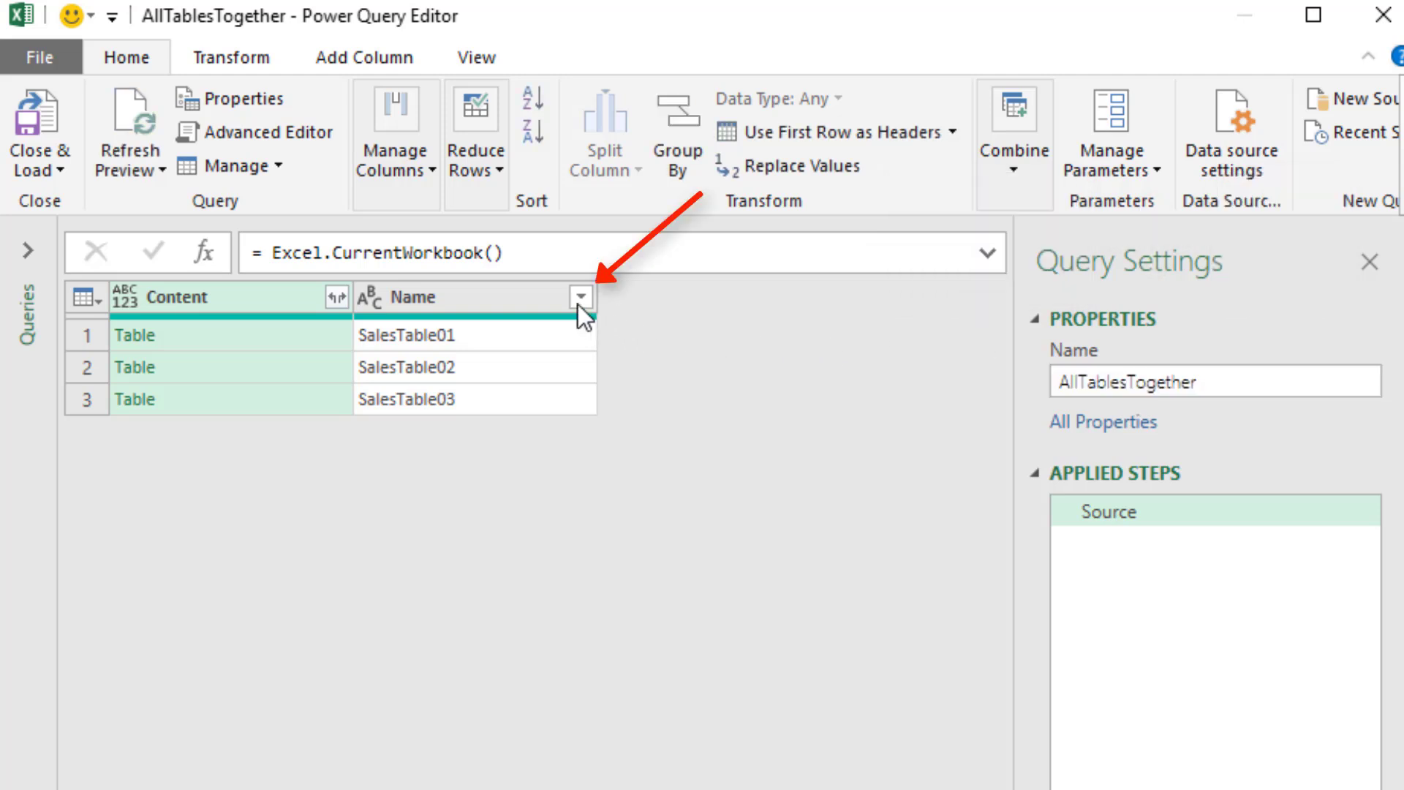
left_click(581, 298)
mouse_move(526, 545)
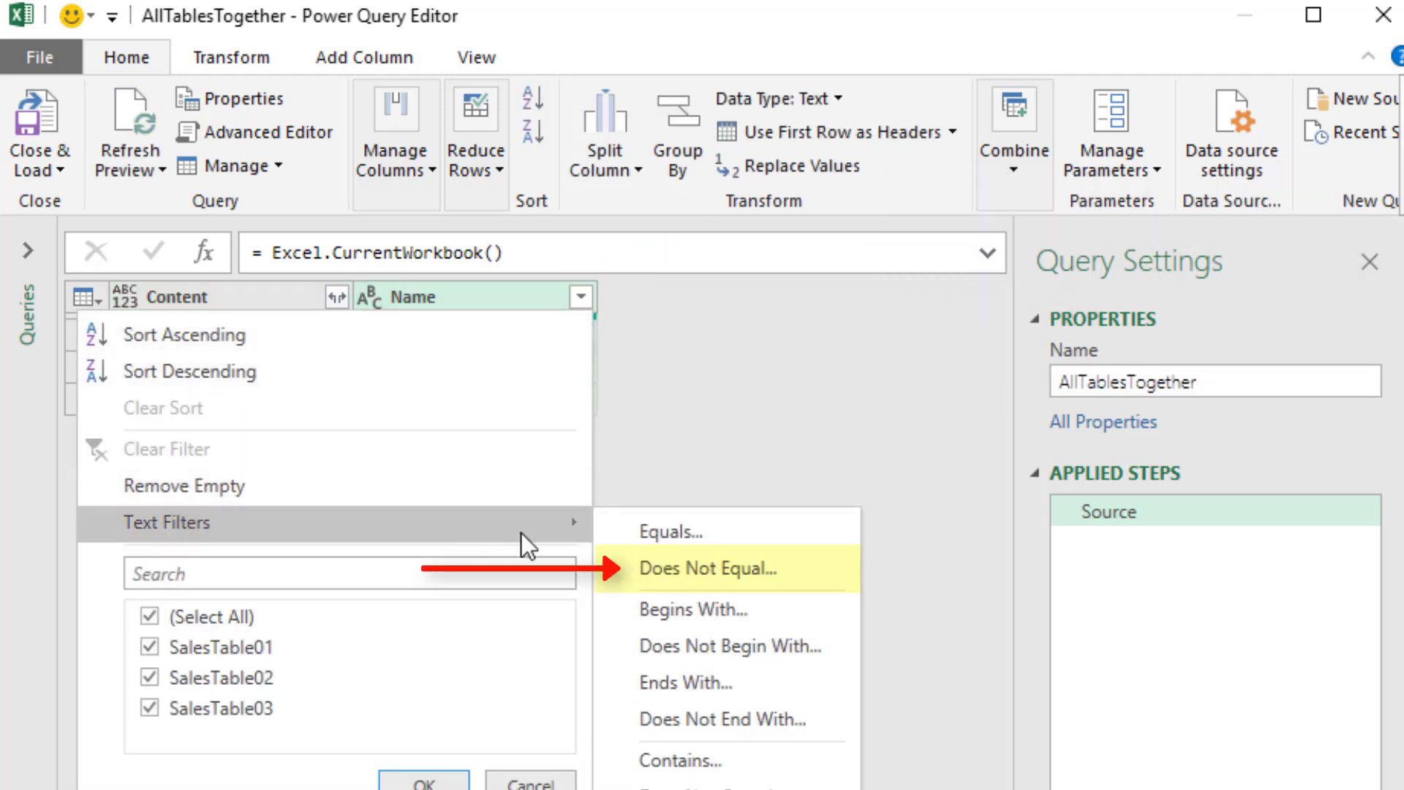
left_click(658, 568)
left_click(1215, 319)
key("ctrl+v")
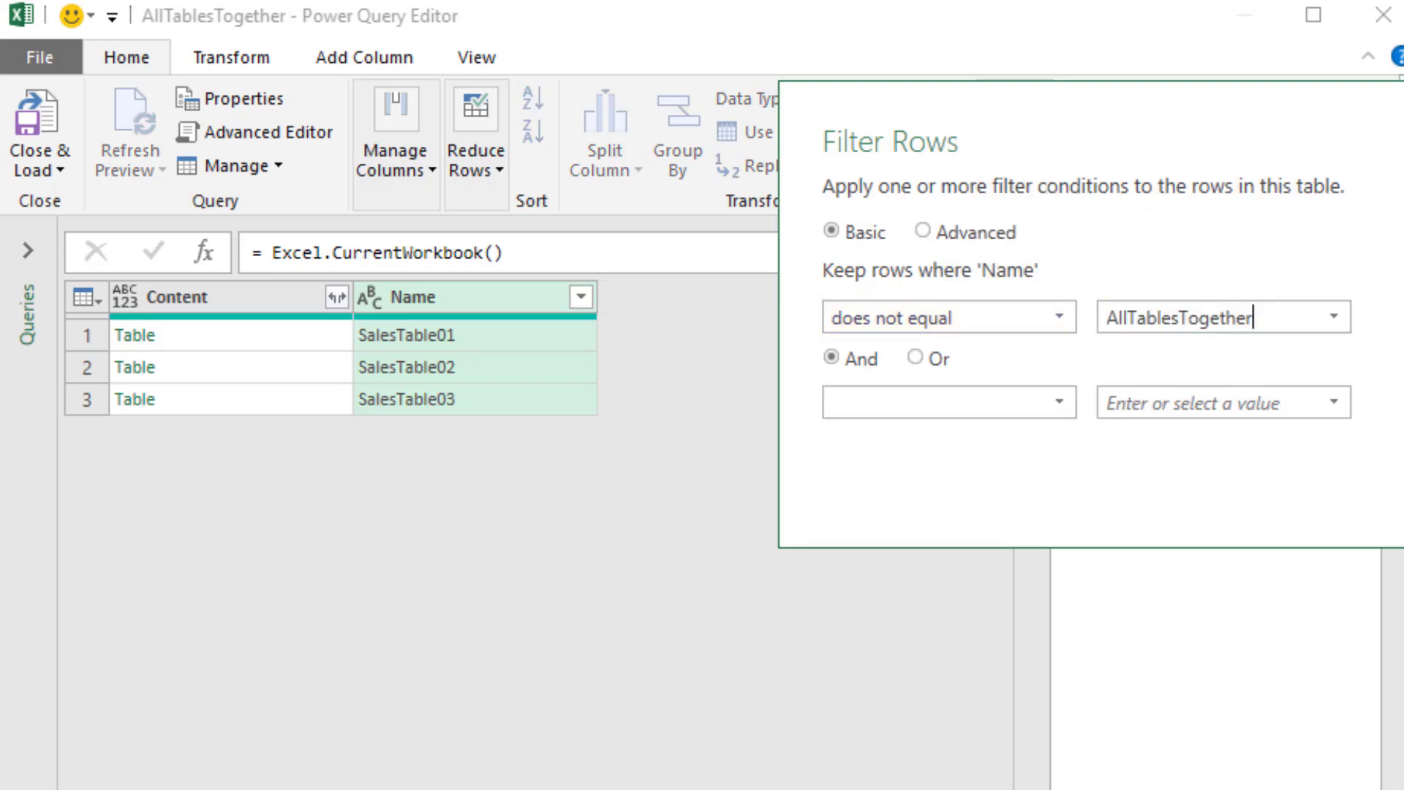
key("Return")
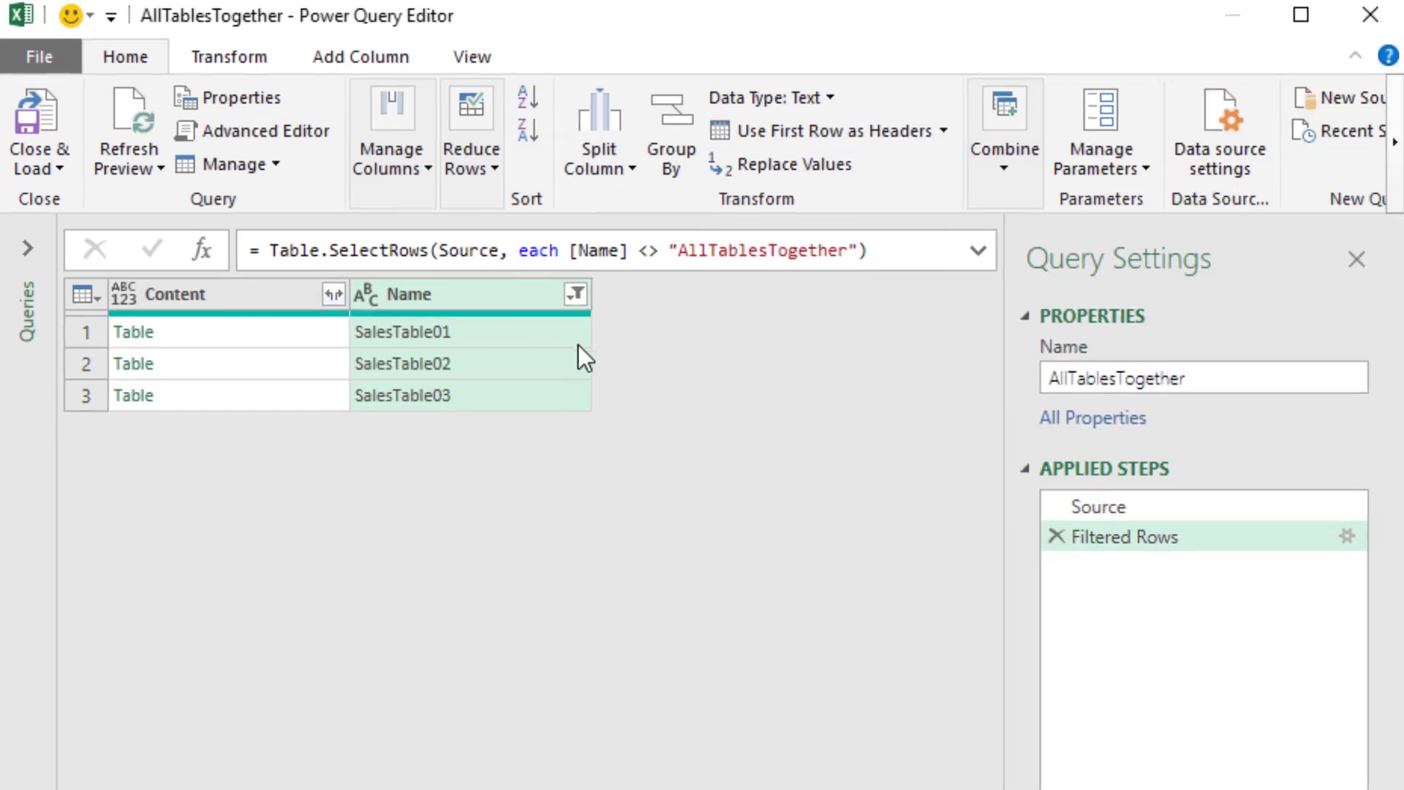
left_click(312, 340)
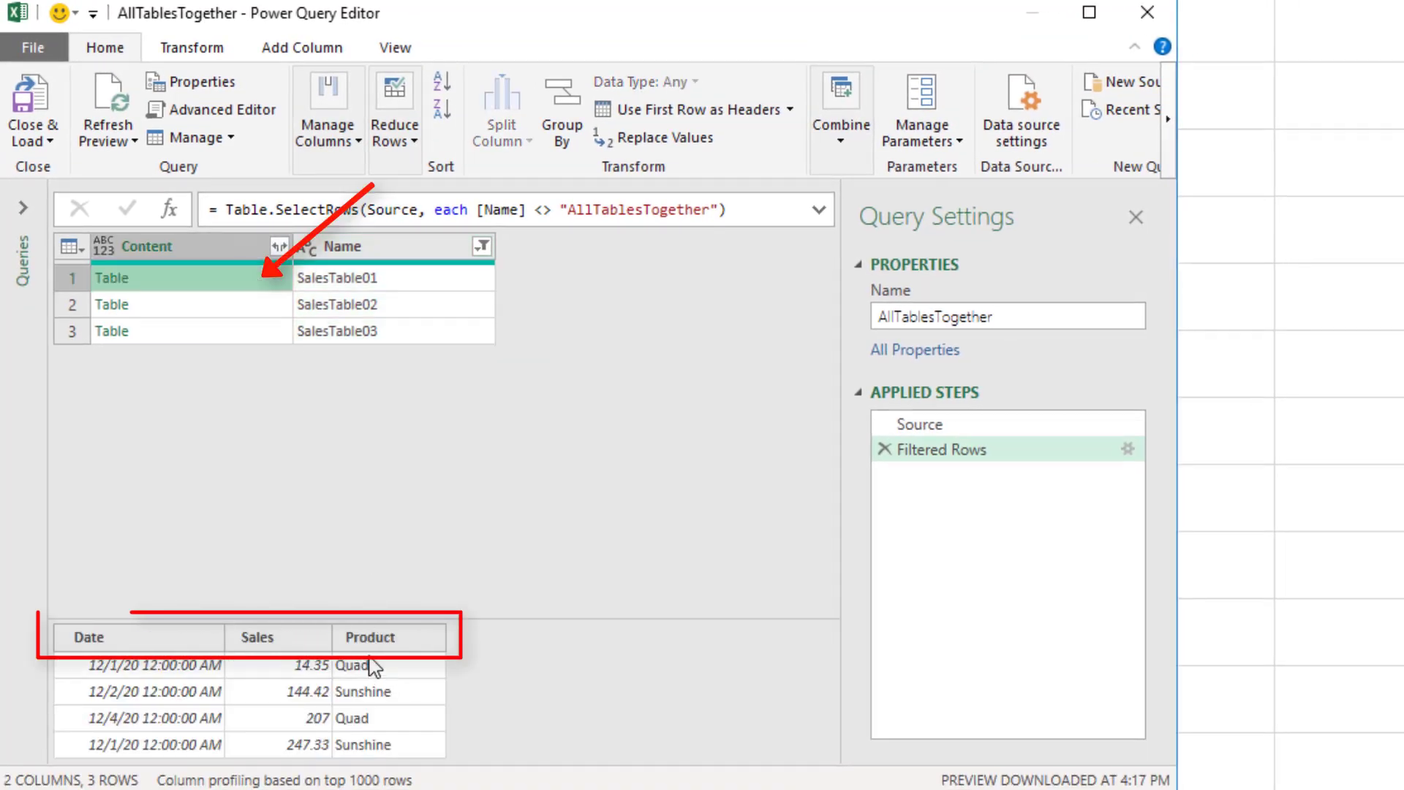
left_click(223, 315)
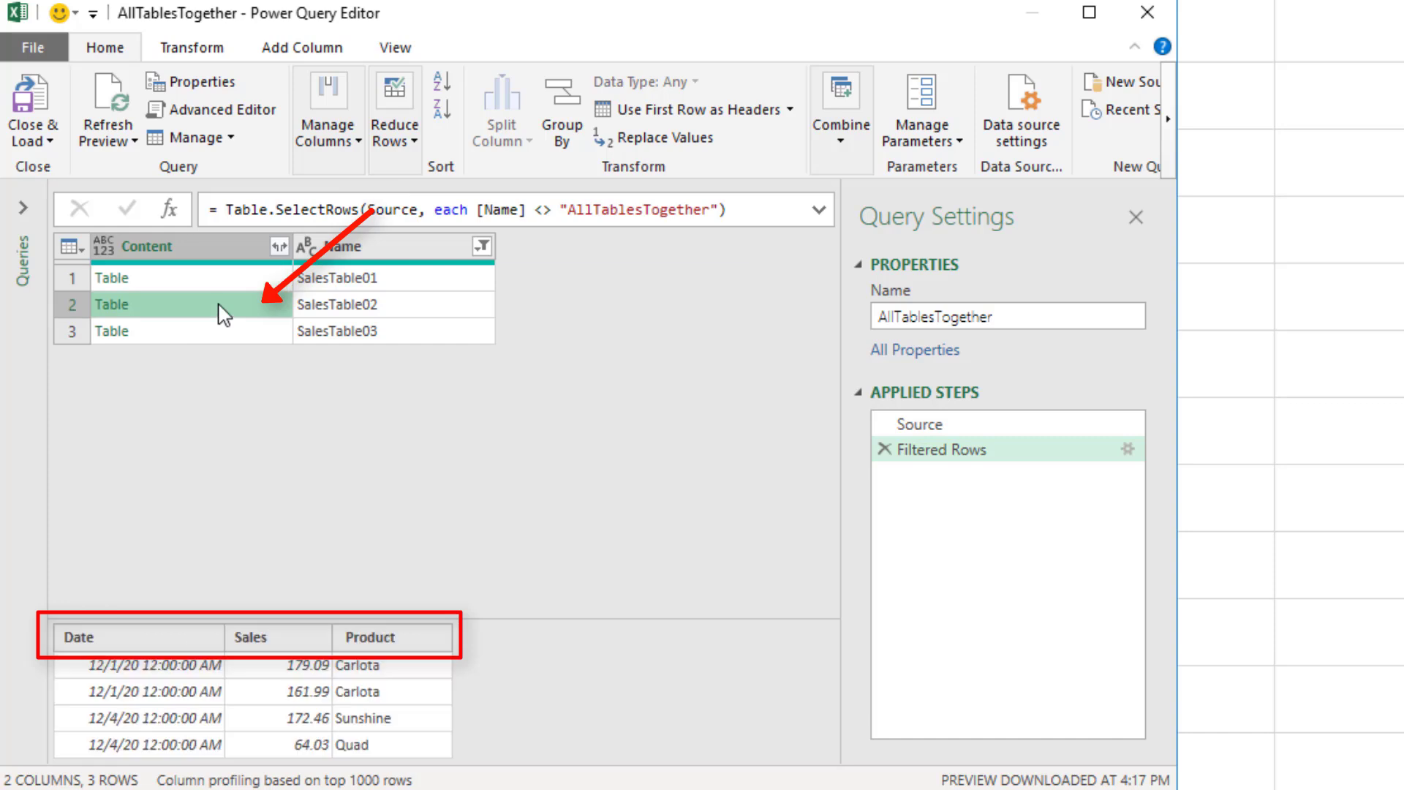
key("Up")
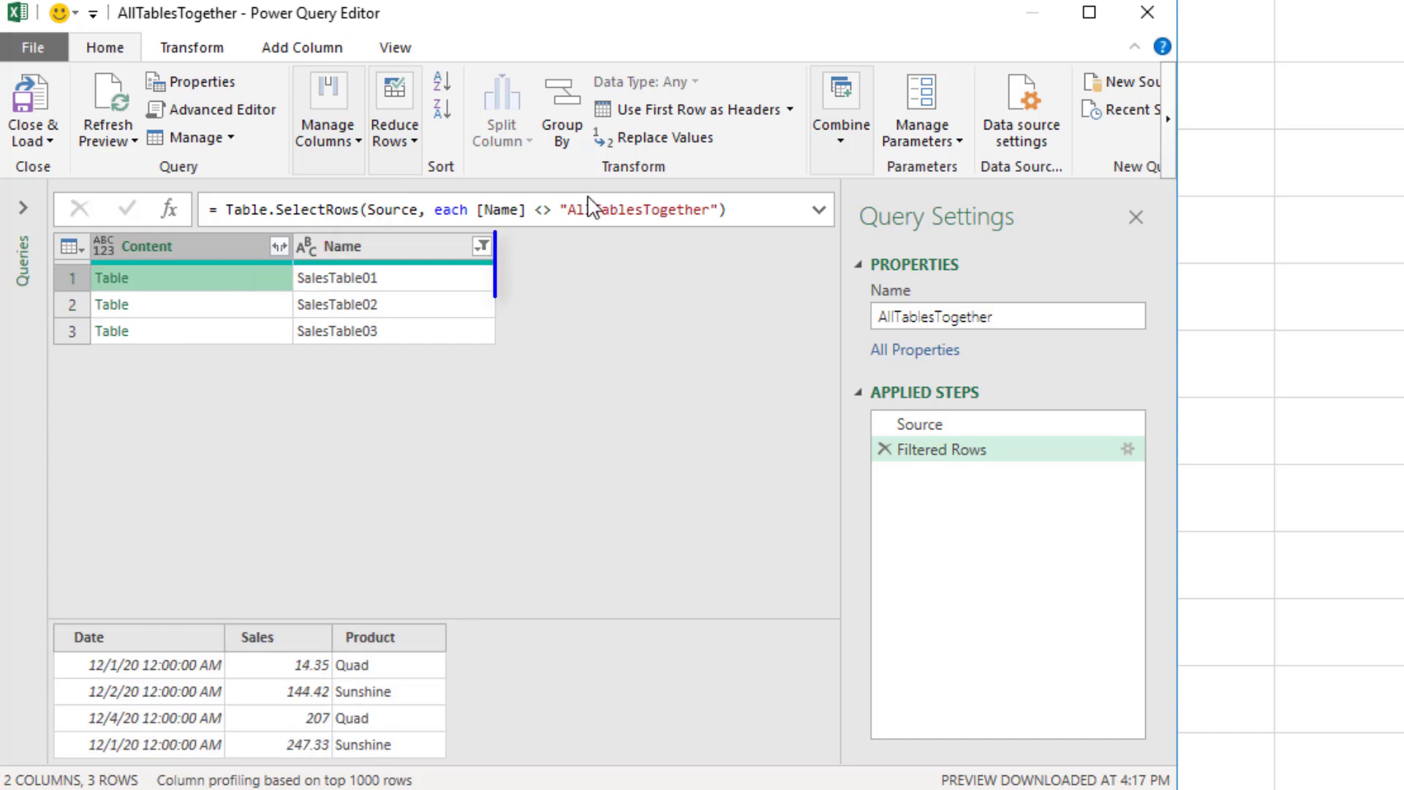
left_click(248, 310)
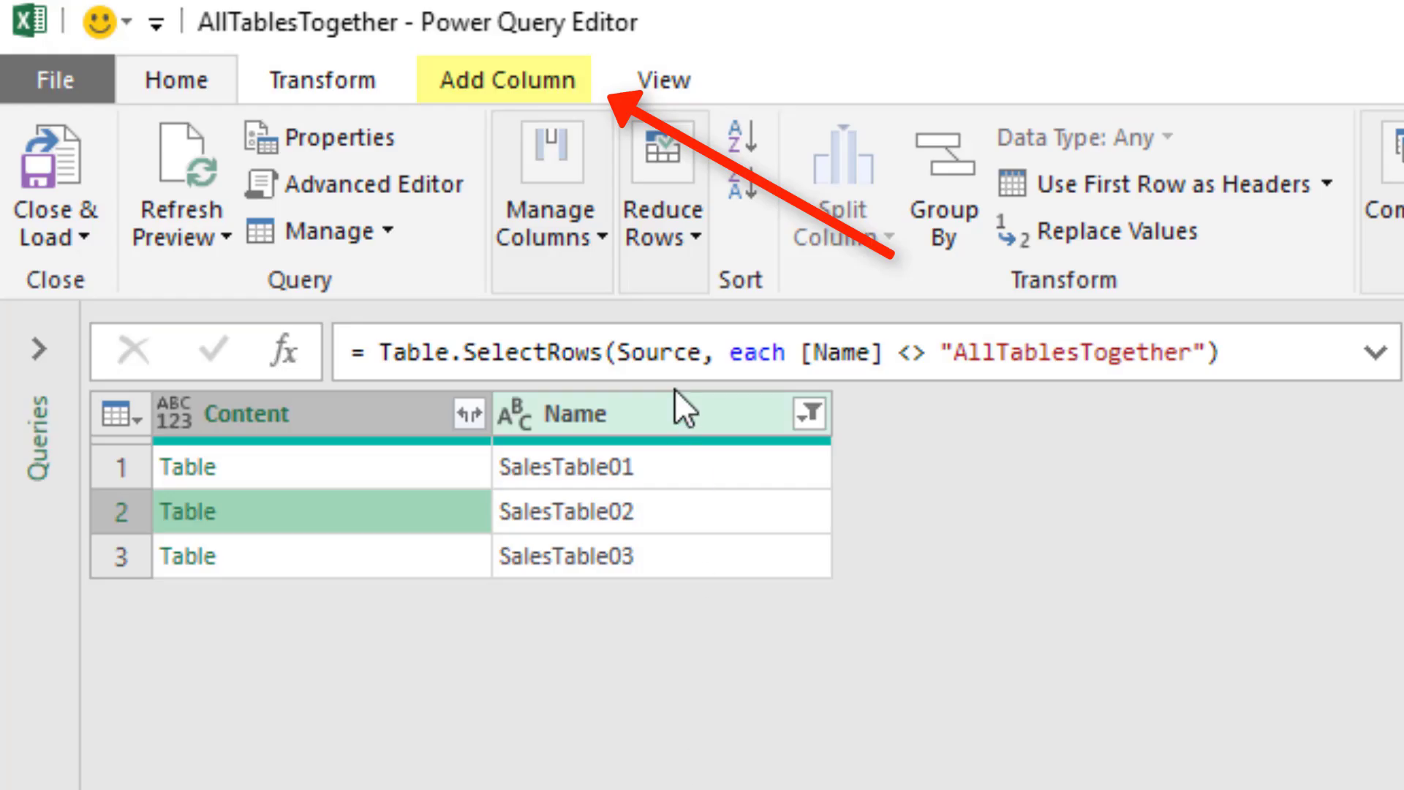
Start a custom column named FieldNamesTrimmed
left_click(551, 99)
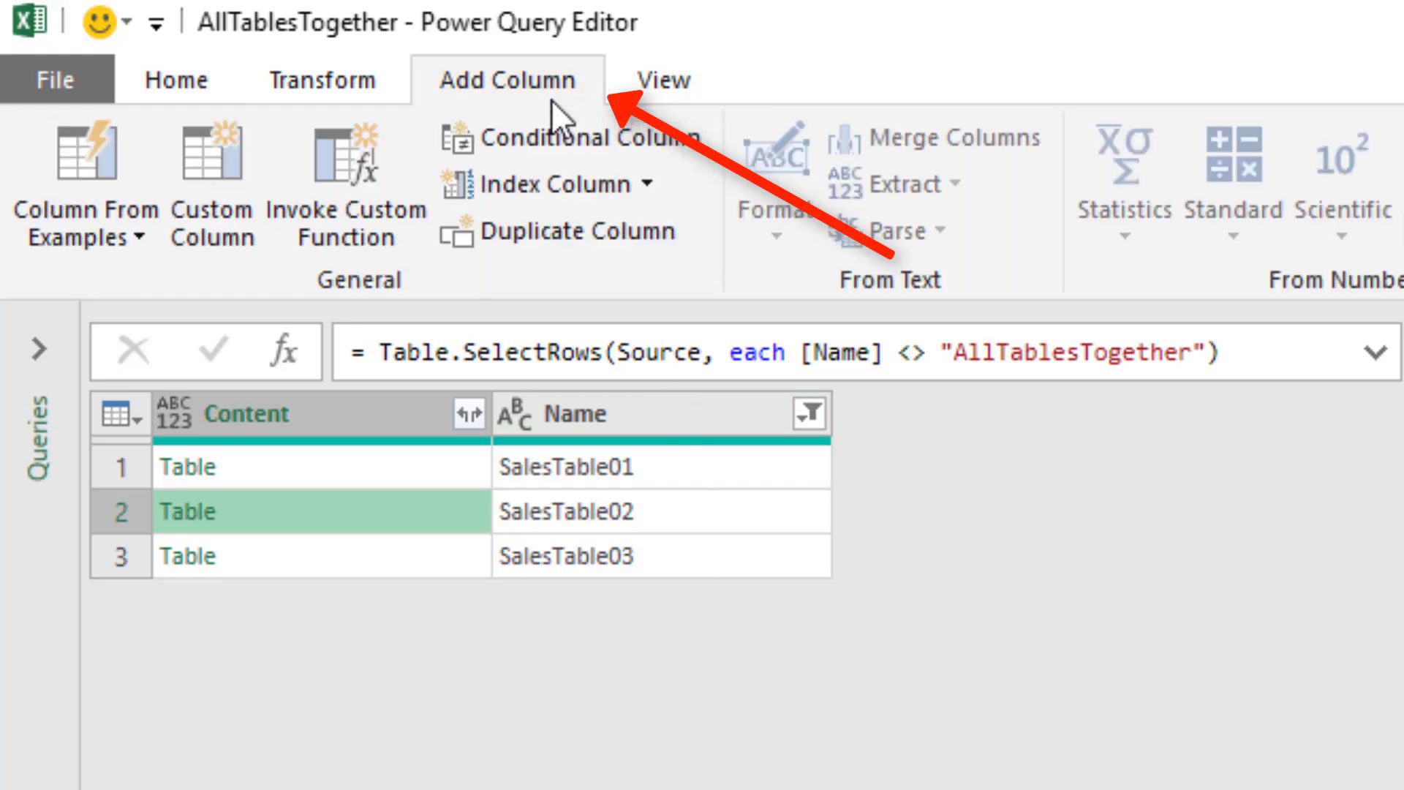
left_click(232, 205)
type("Fie")
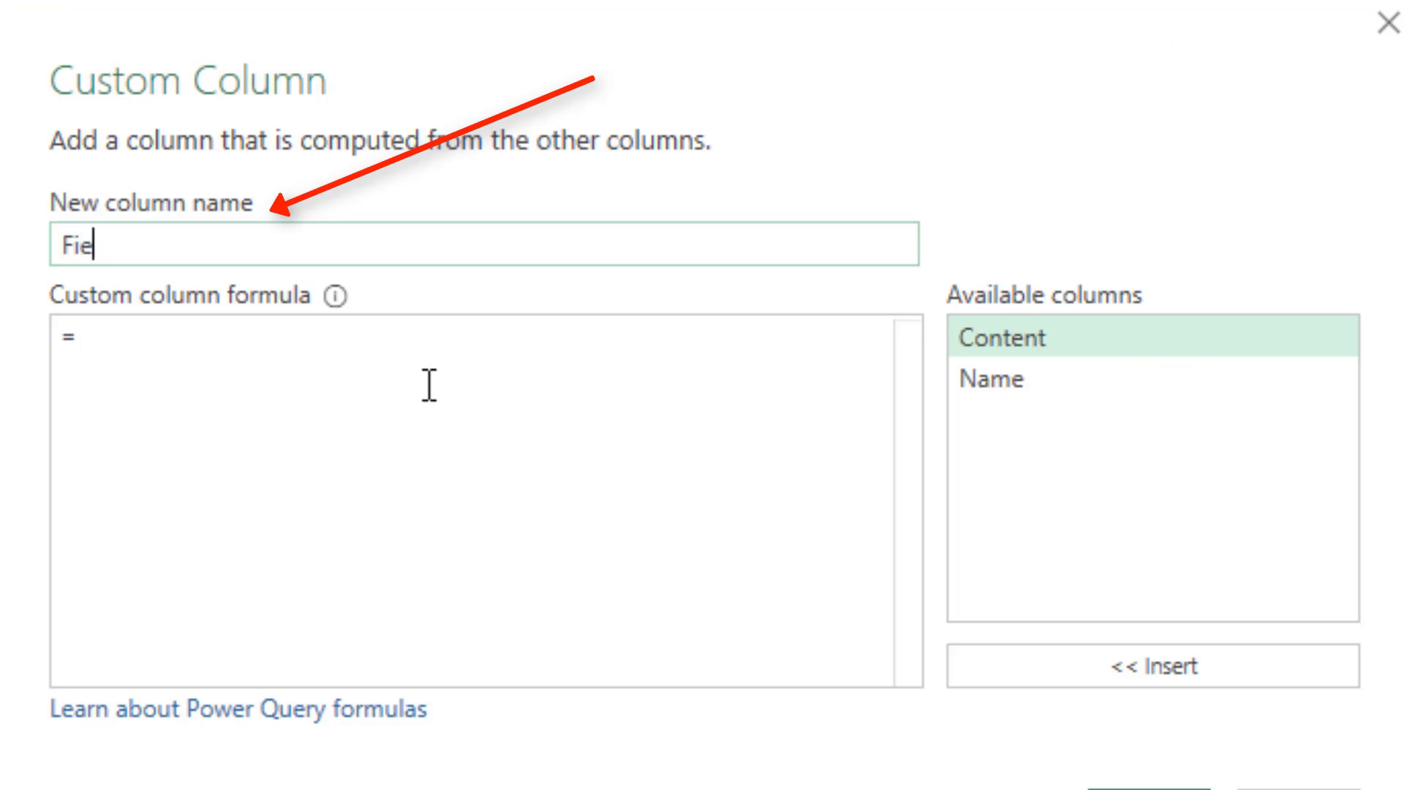
type("ldNamesTrimmed")
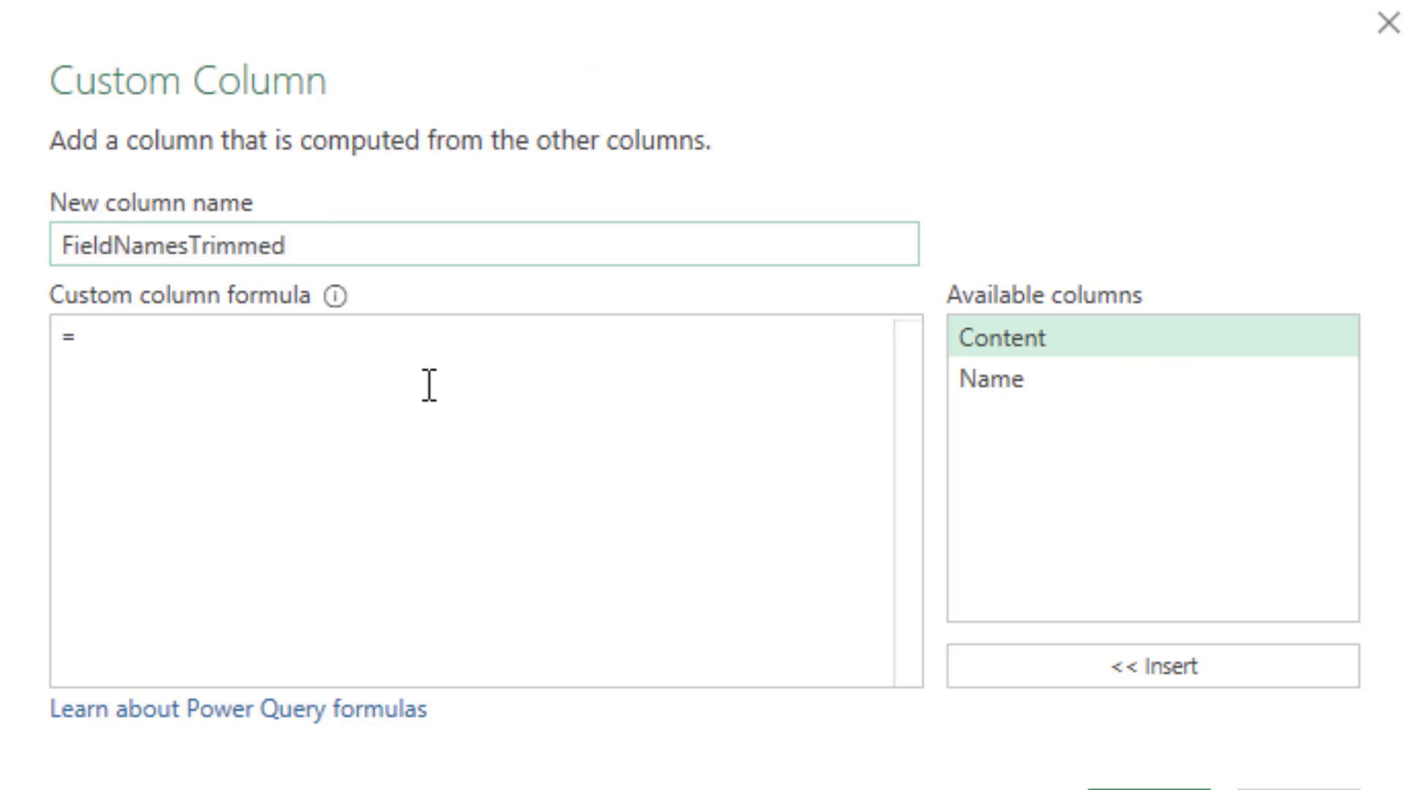
Enter the formula Table.TransformColumnNames([Content],Text.Trim) for the custom column
left_click(429, 385)
type("Table")
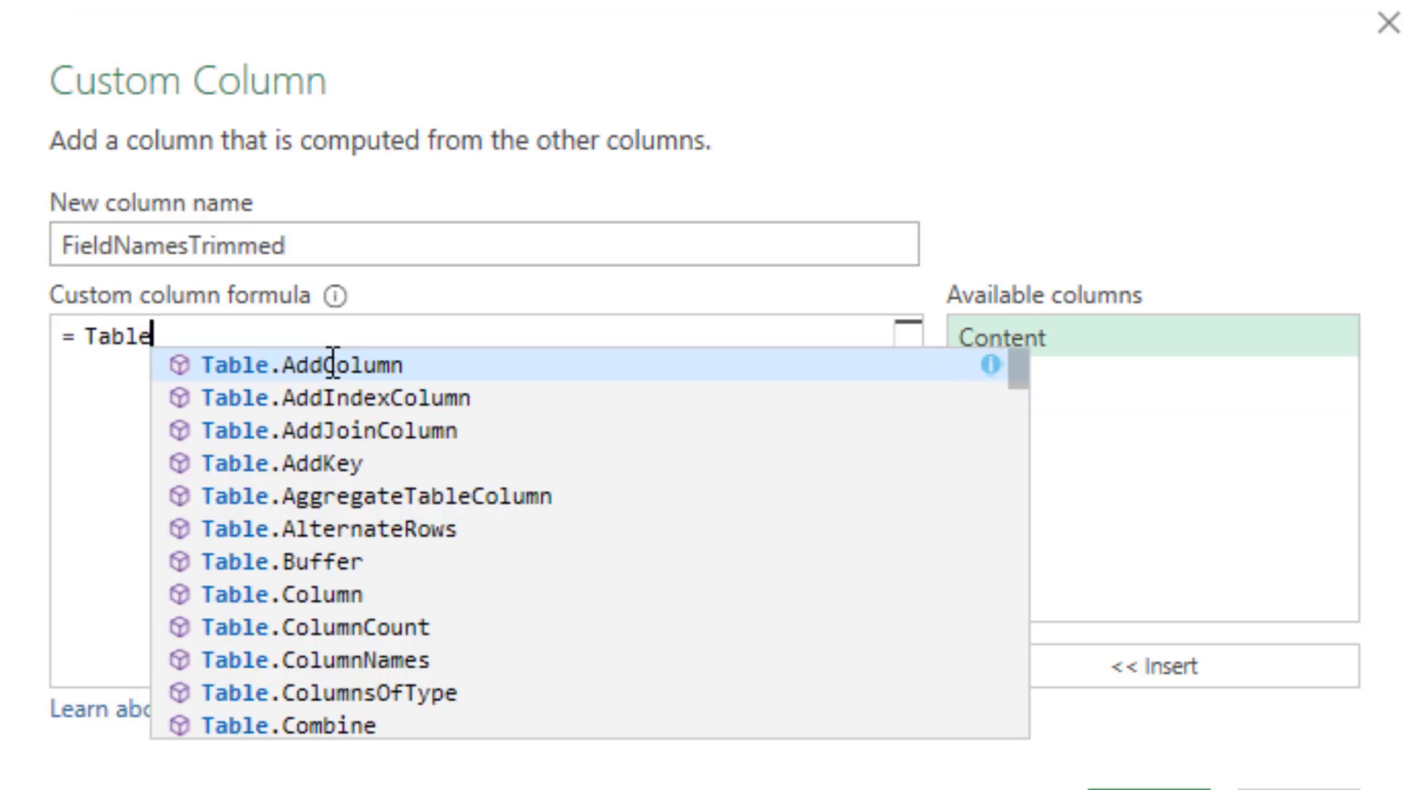
type(".Tr")
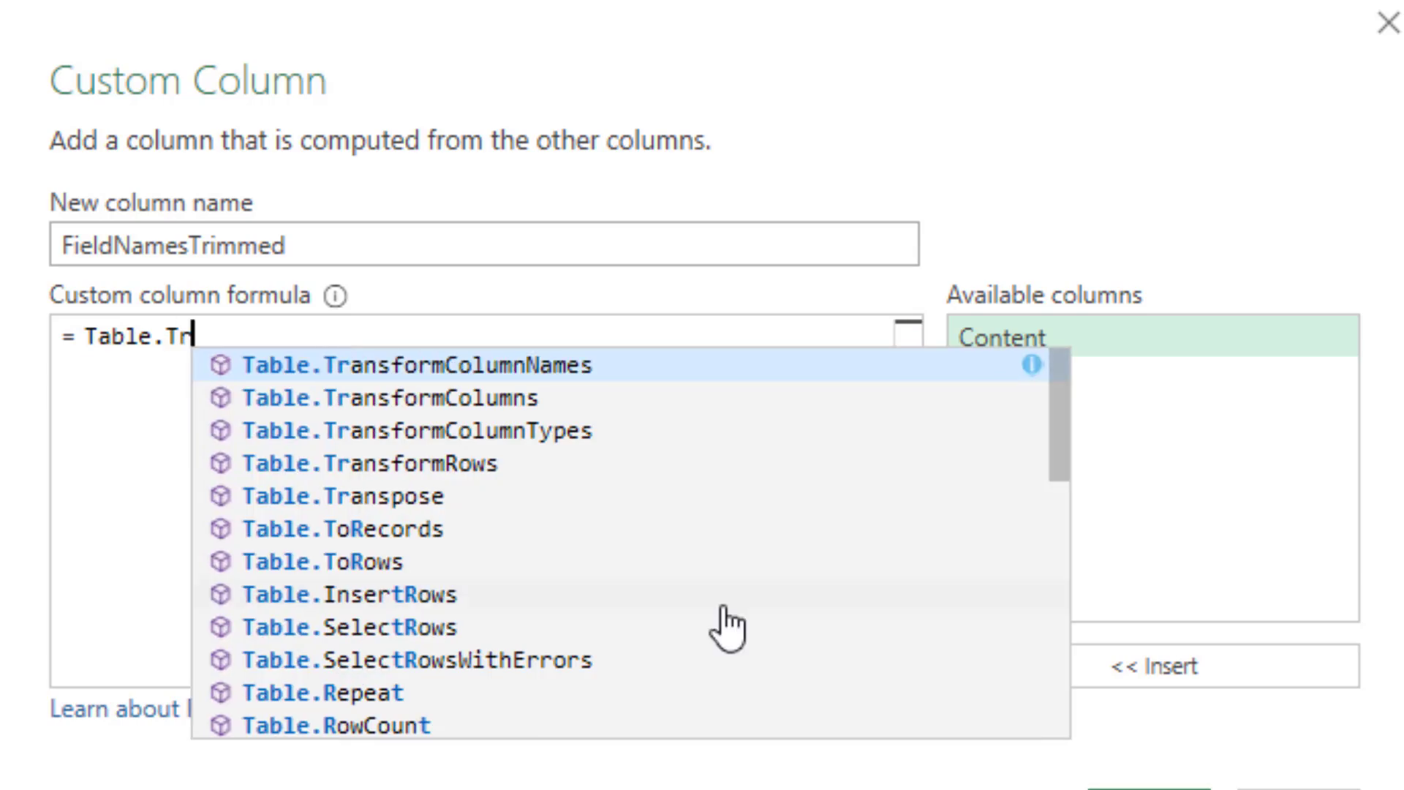
key("Tab")
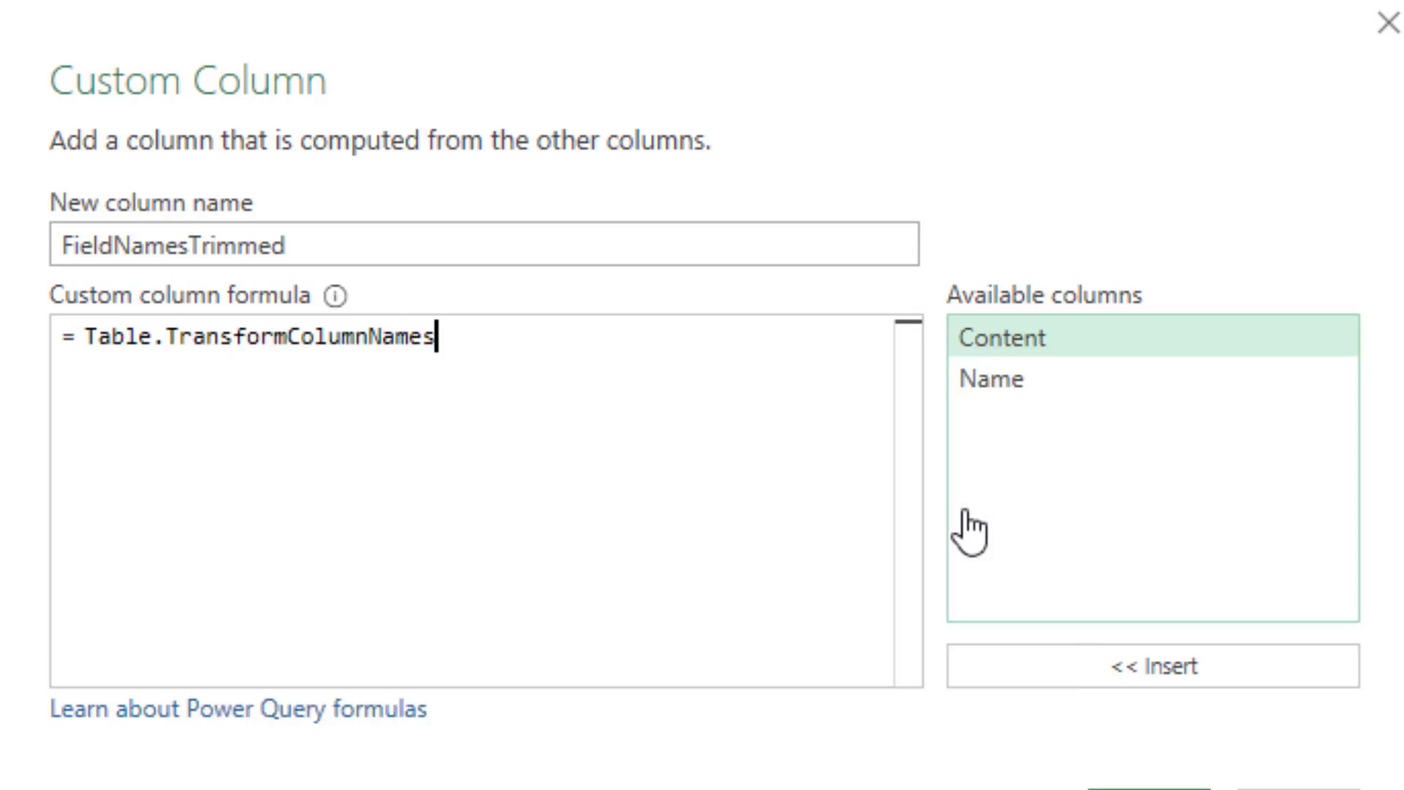
type("(")
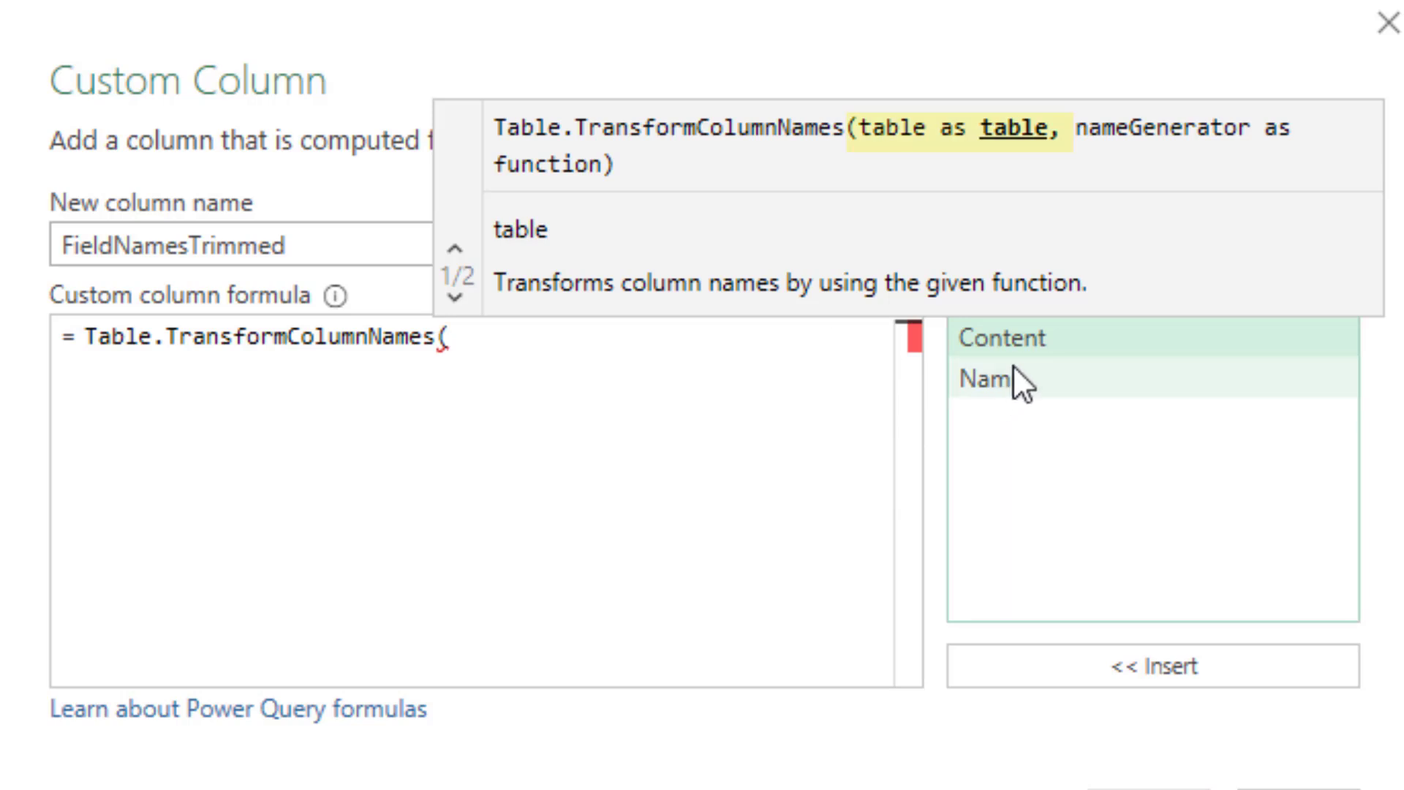
double_click(999, 344)
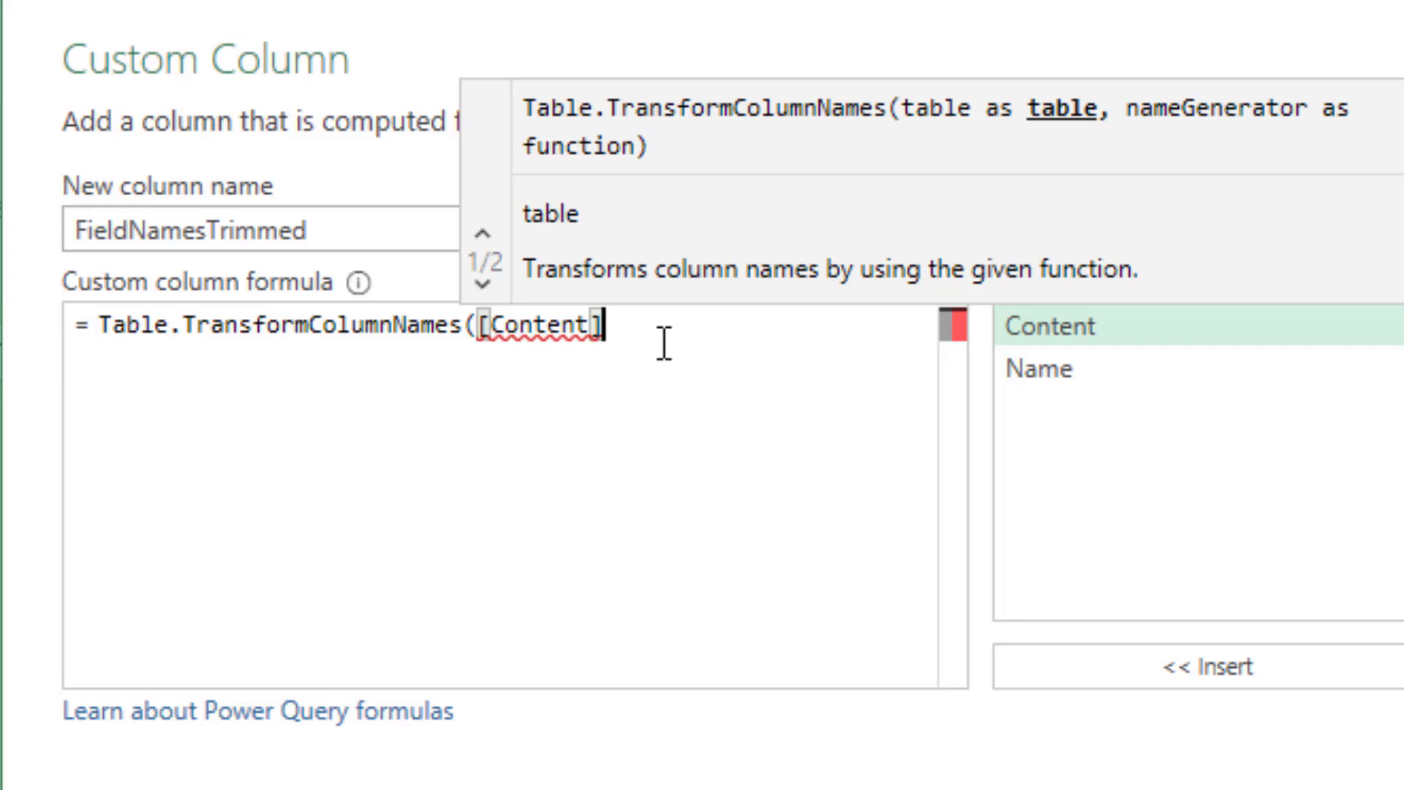
type(",")
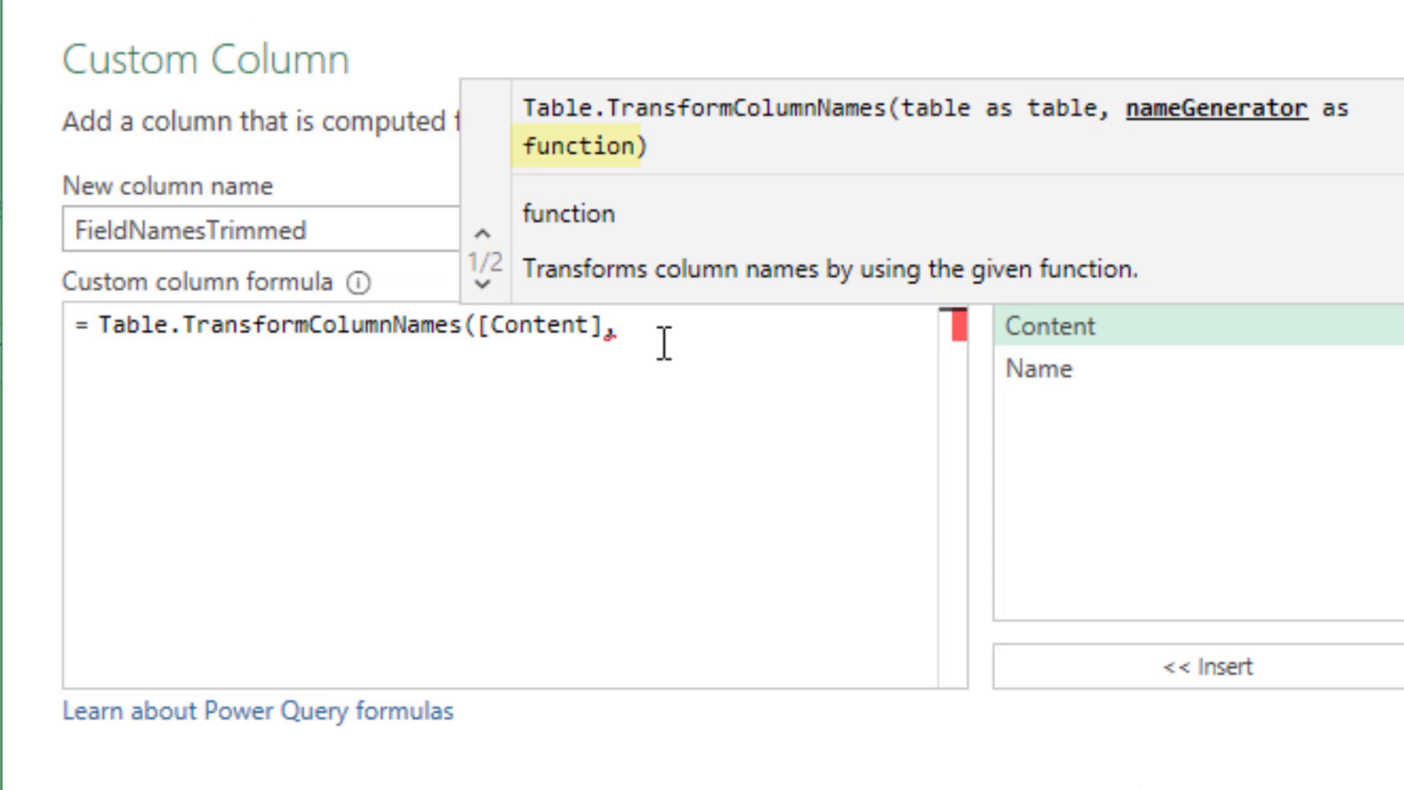
type("Te")
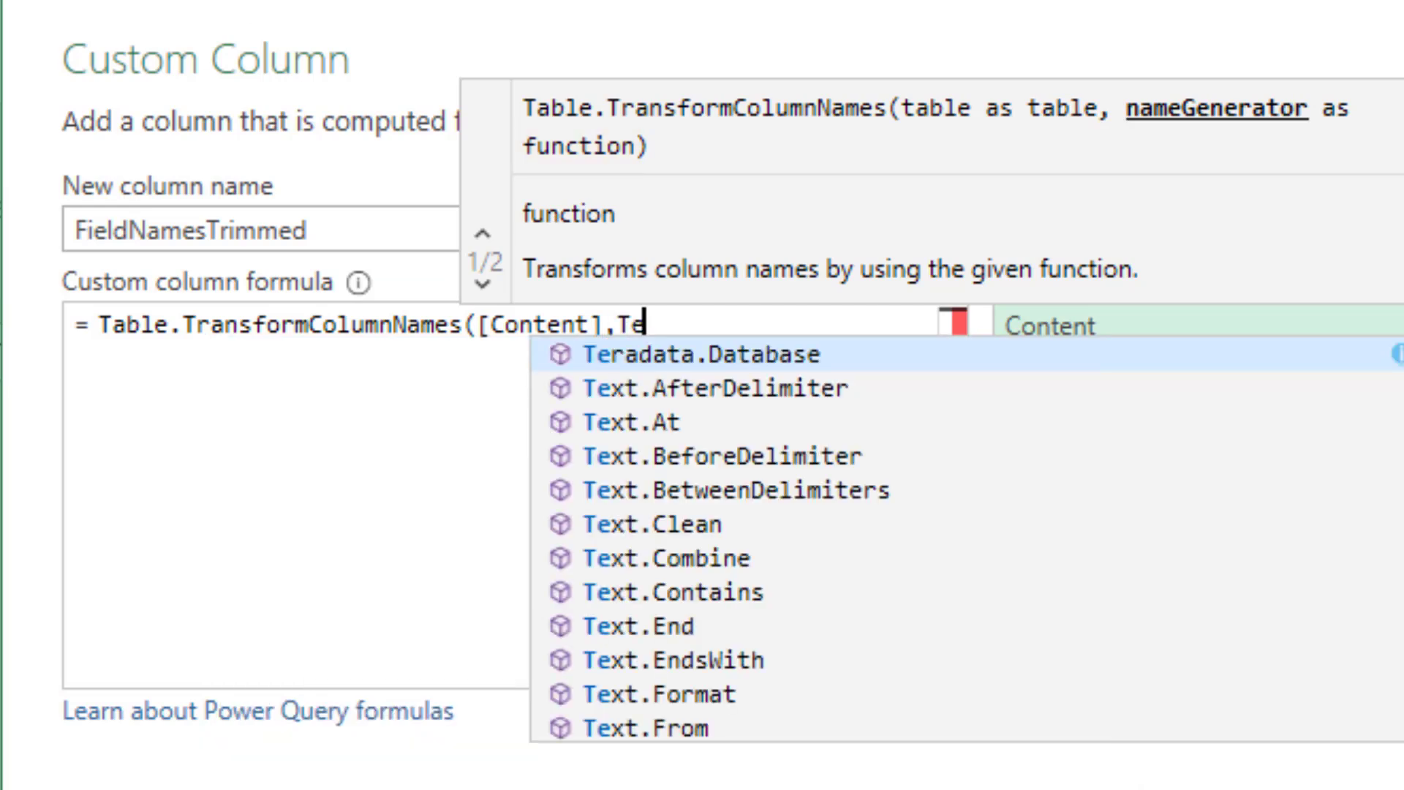
type("xt.Trim")
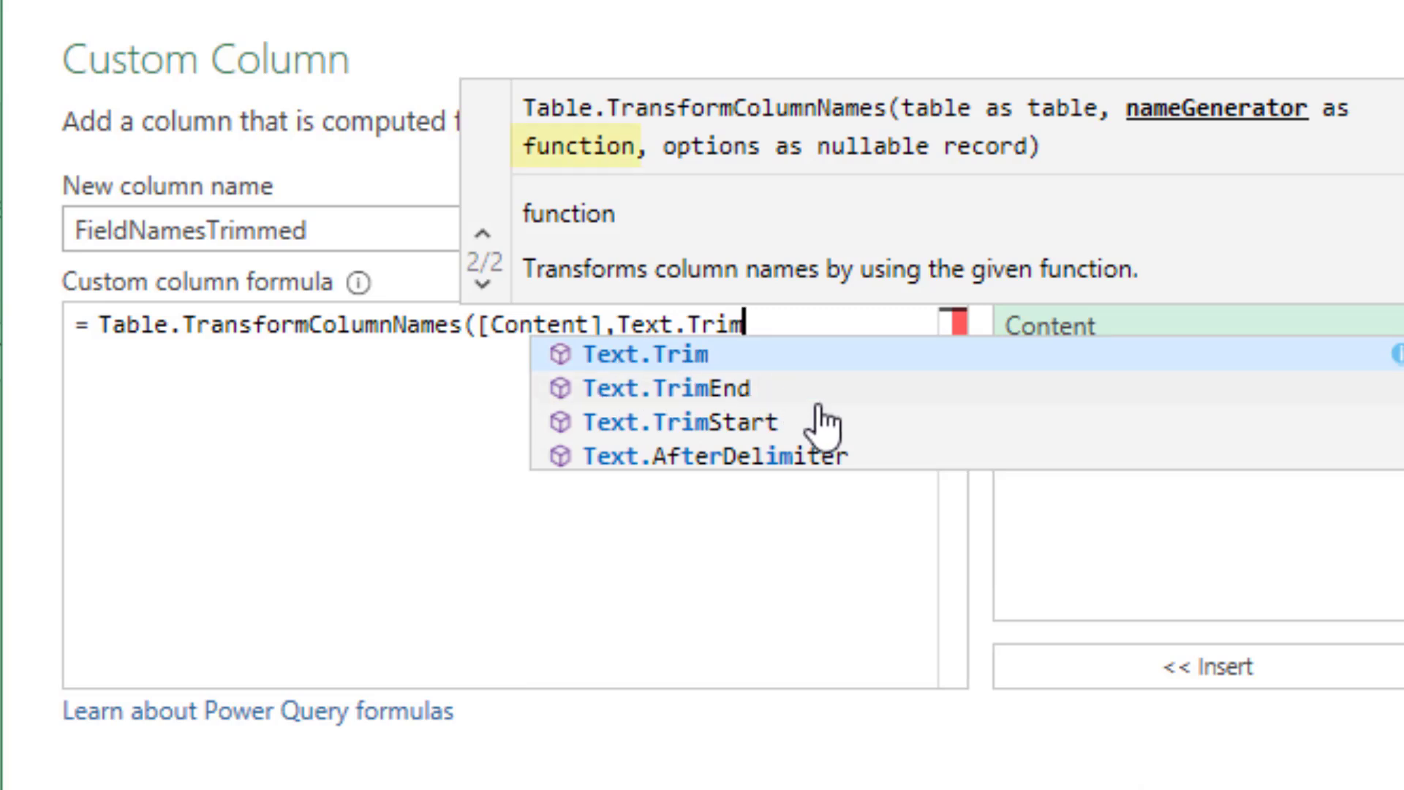
type(")")
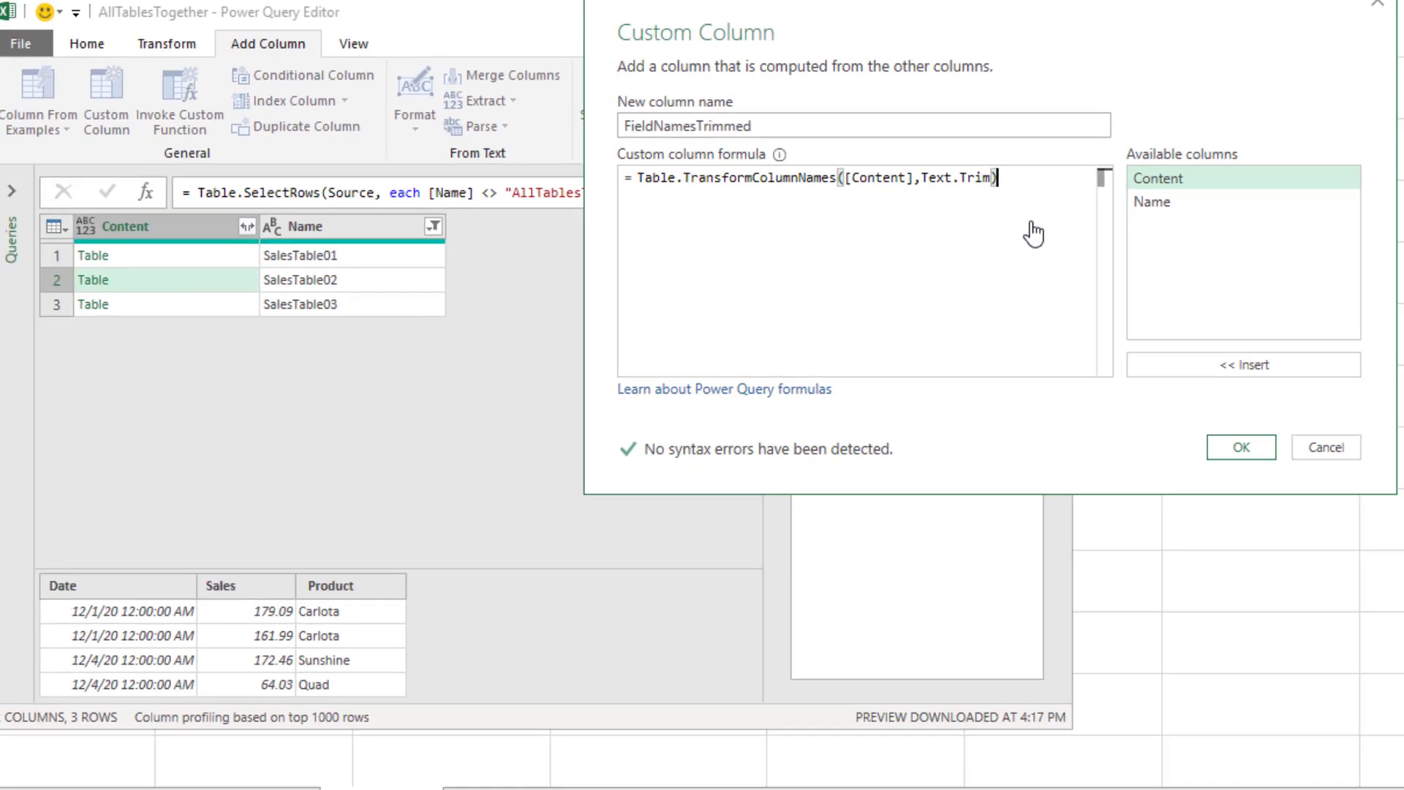
Add the FieldNamesTrimmed column, then preview its tables and review the full formula
left_click(1225, 442)
left_click(550, 254)
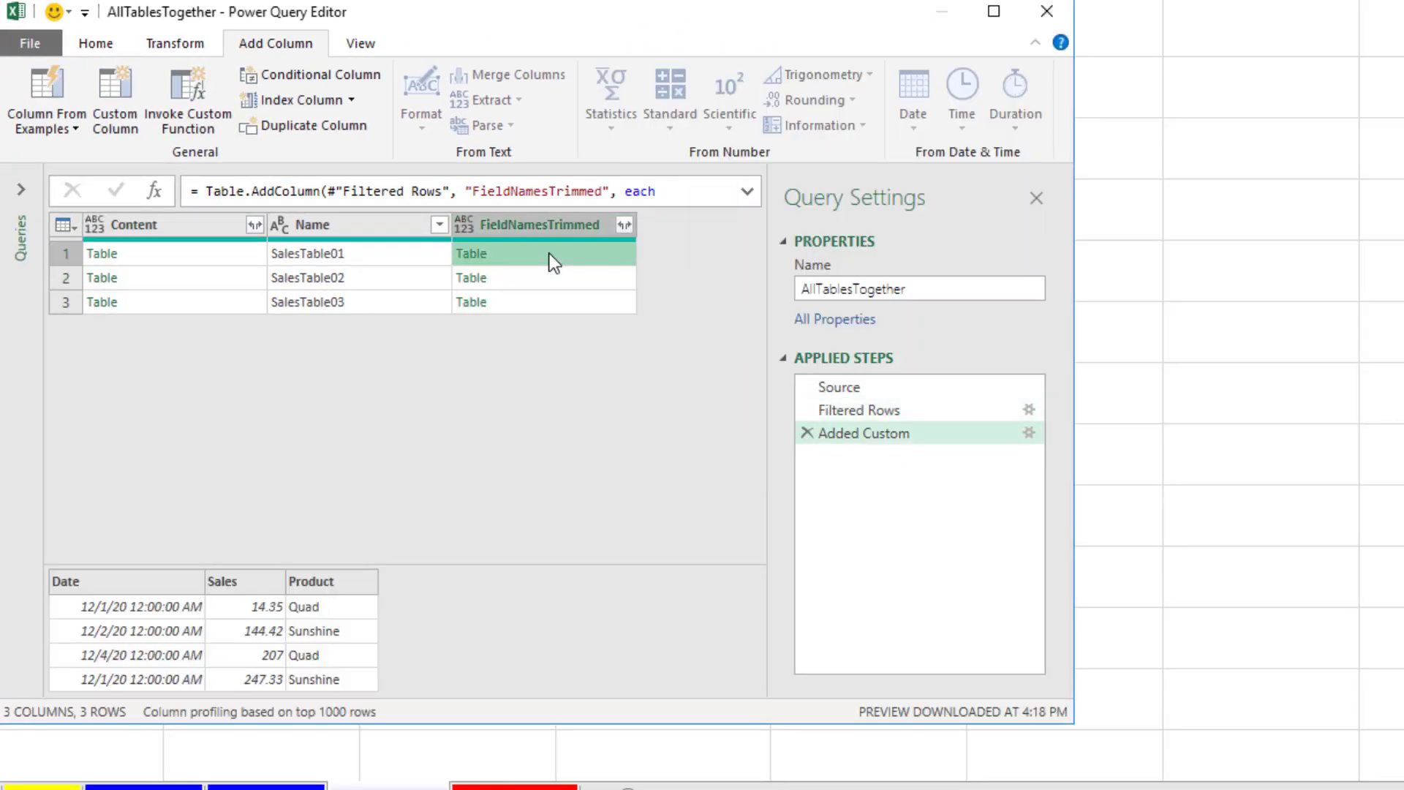
left_click(507, 286)
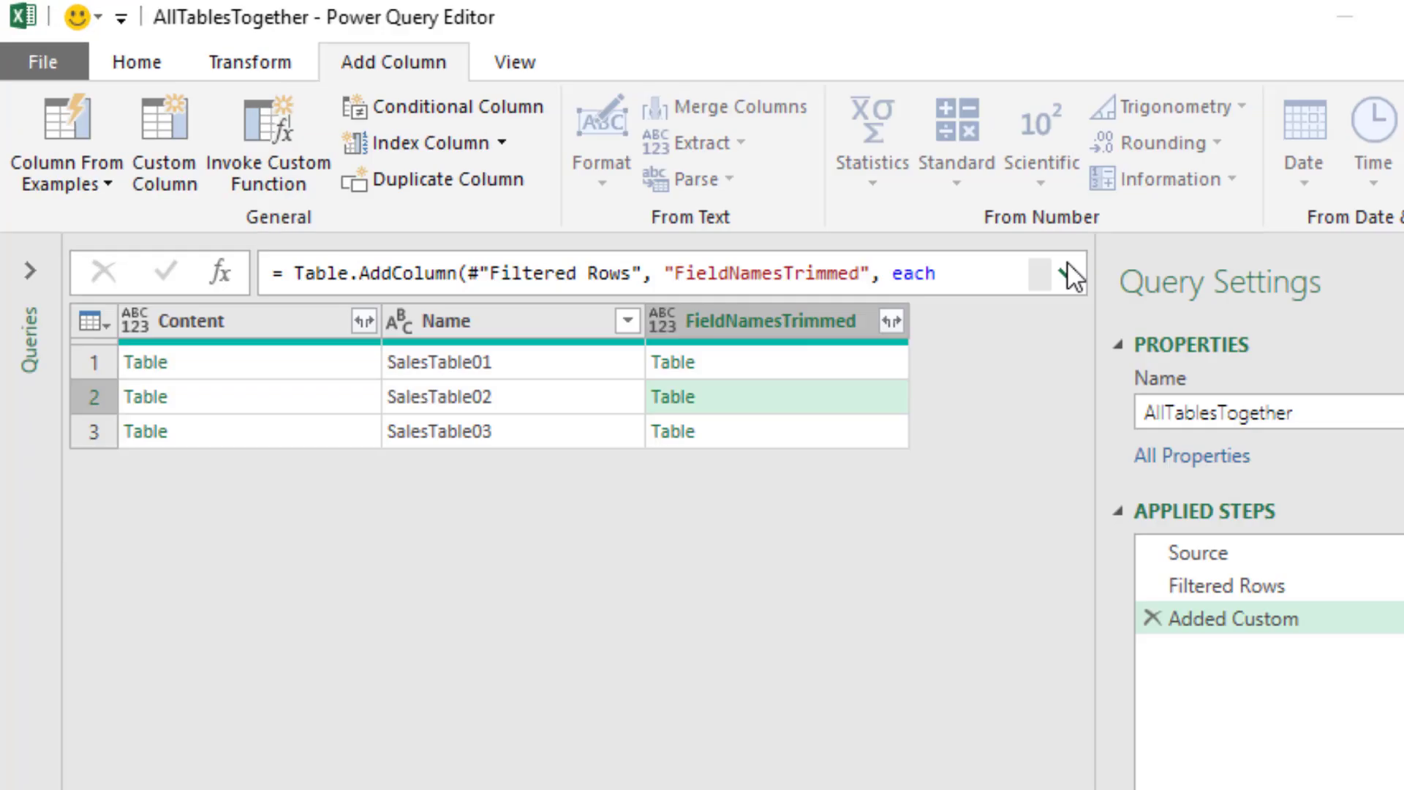
left_click(747, 191)
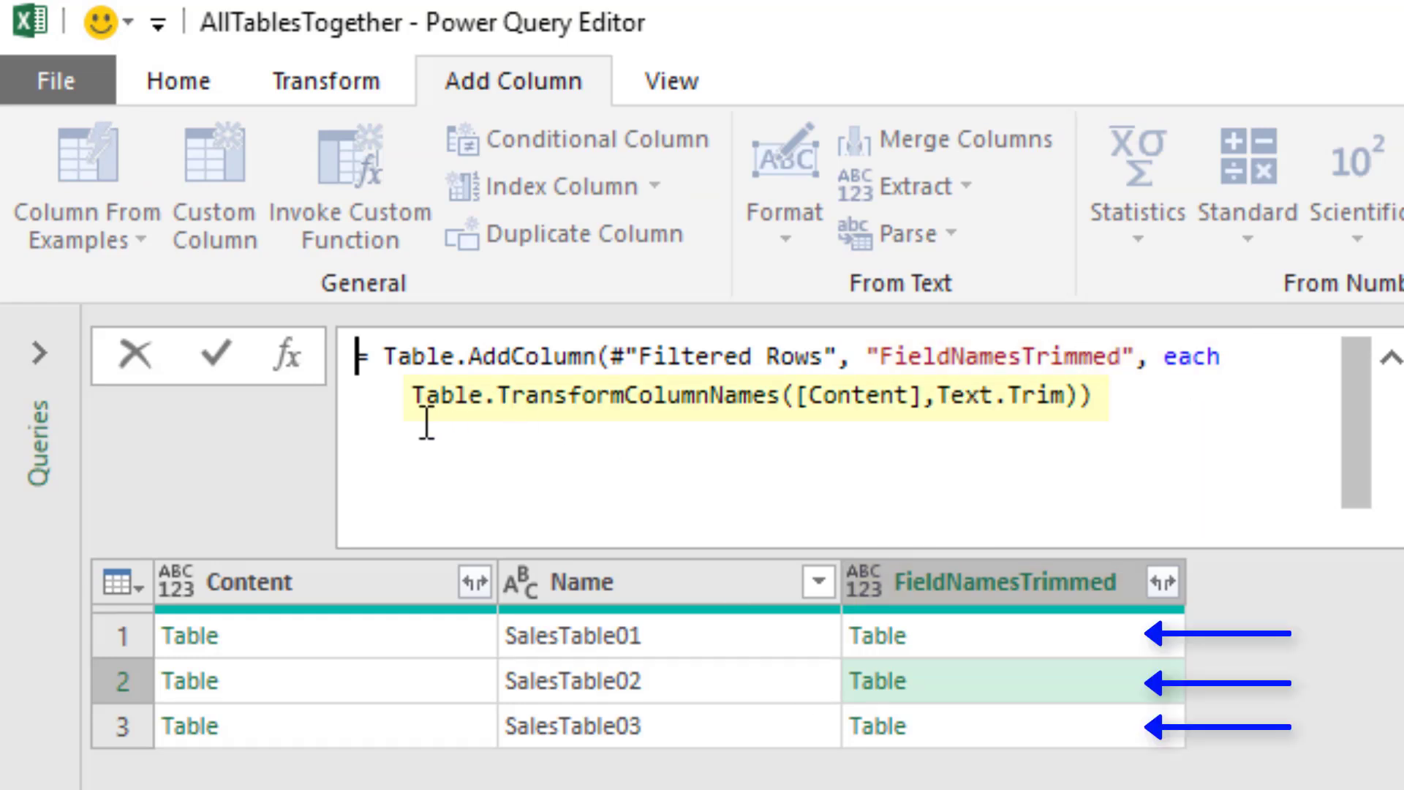
Keep only FieldNamesTrimmed and expand it into Date, Sales and Product without column-name prefixes
left_click(1390, 358)
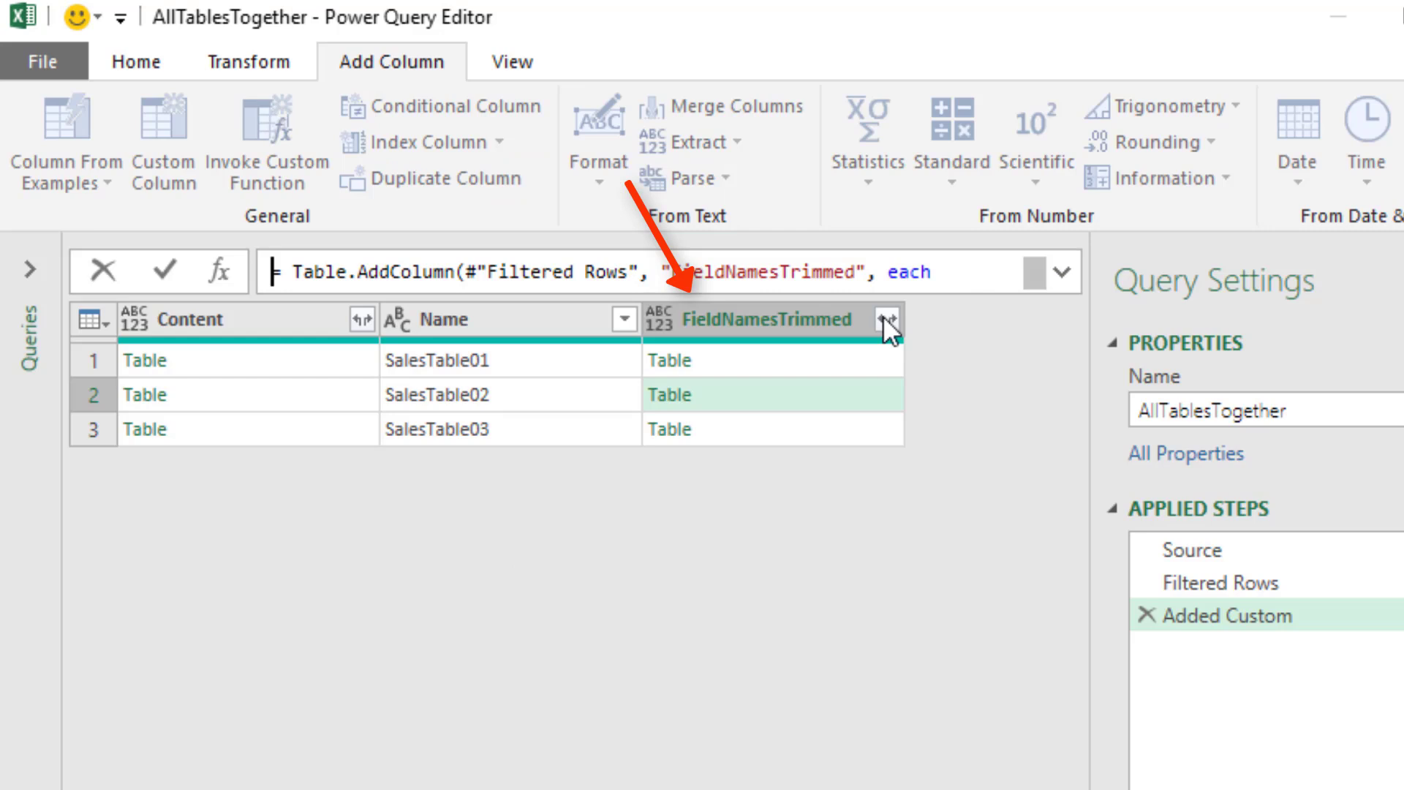
right_click(1022, 582)
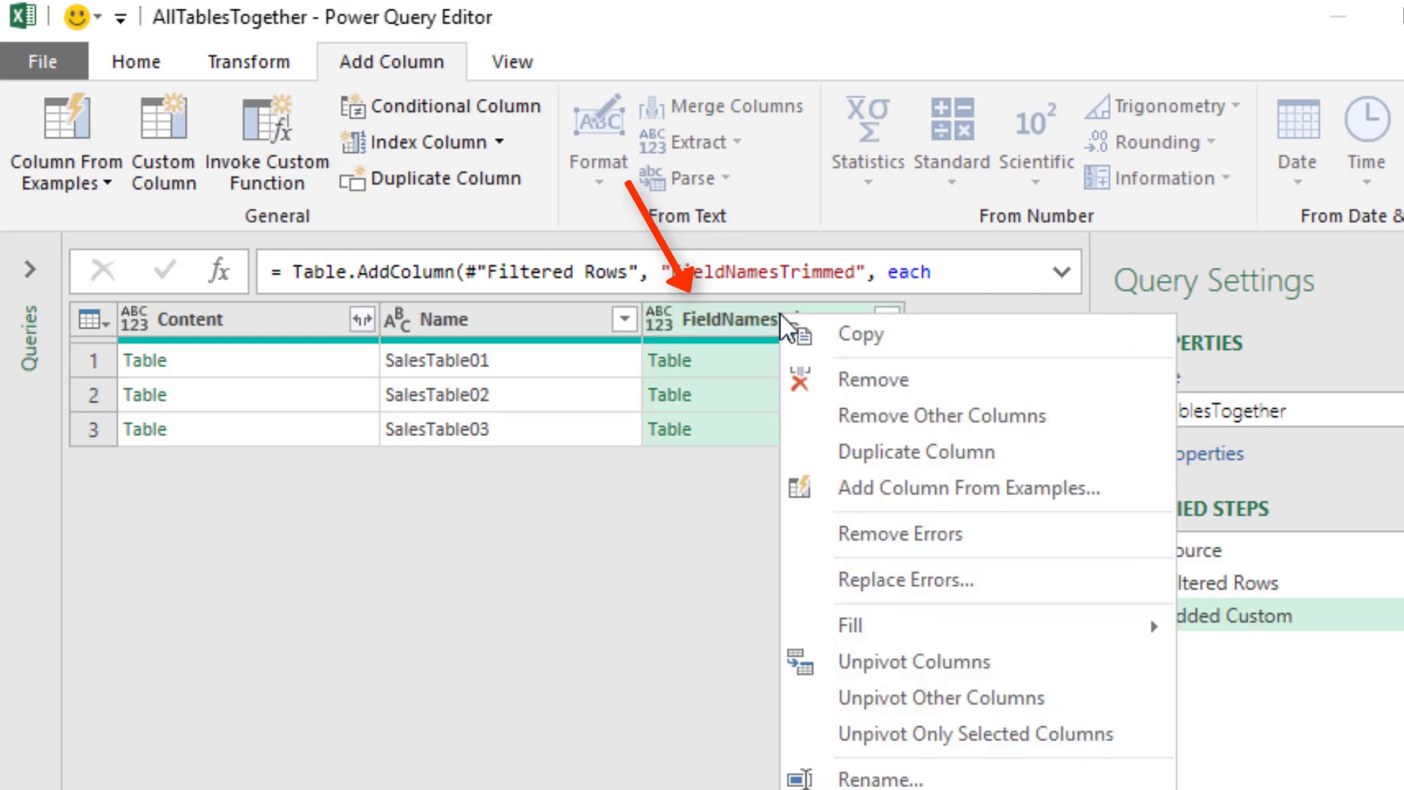
left_click(950, 417)
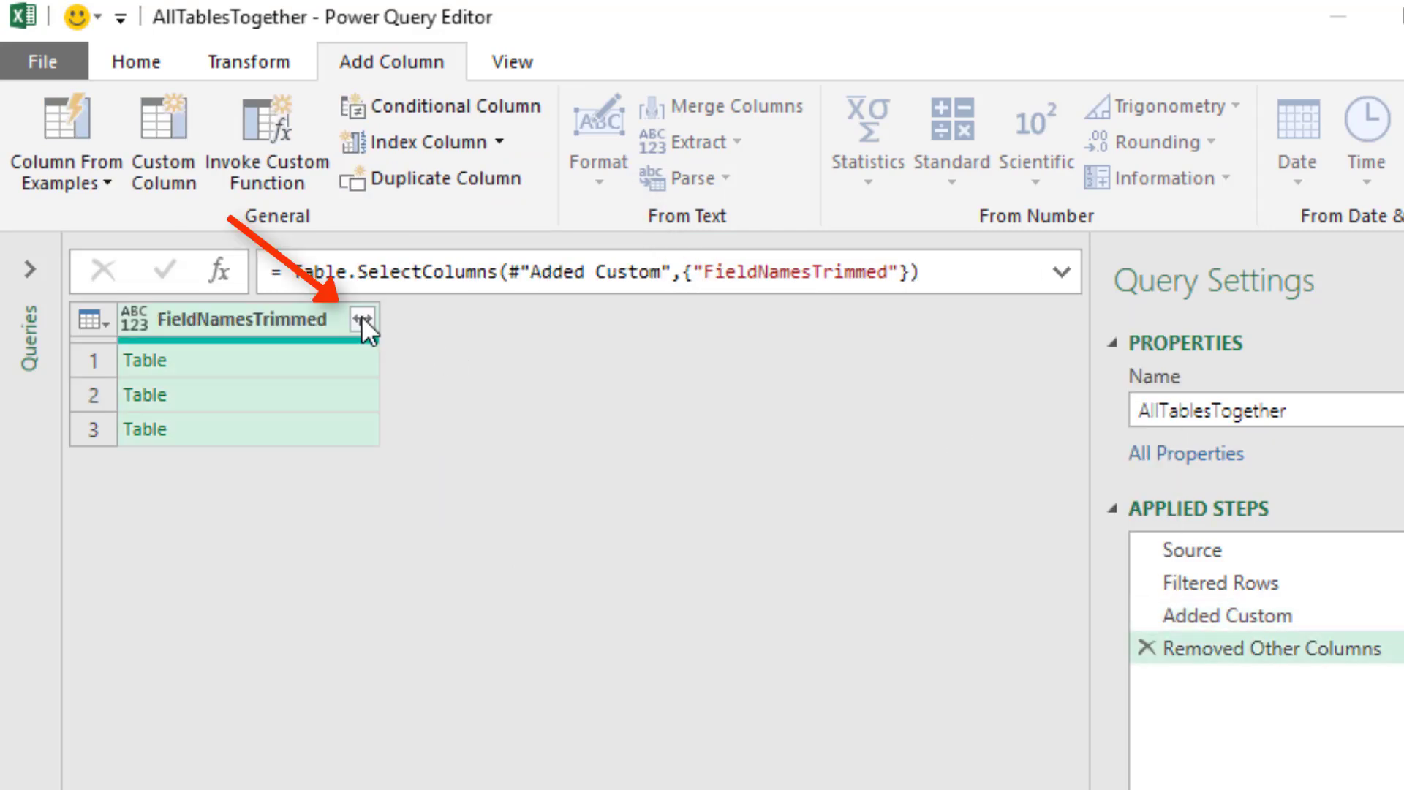
left_click(361, 319)
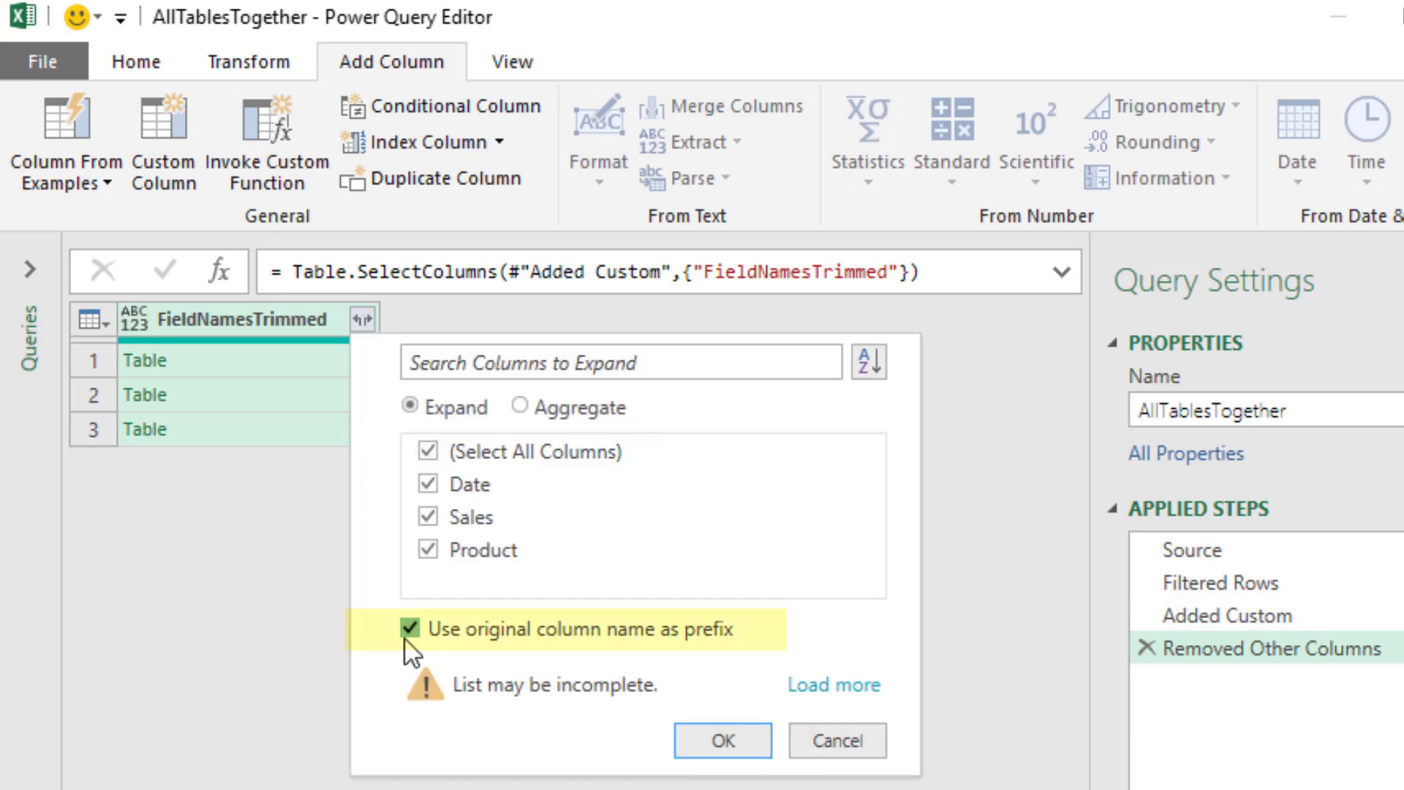
left_click(410, 629)
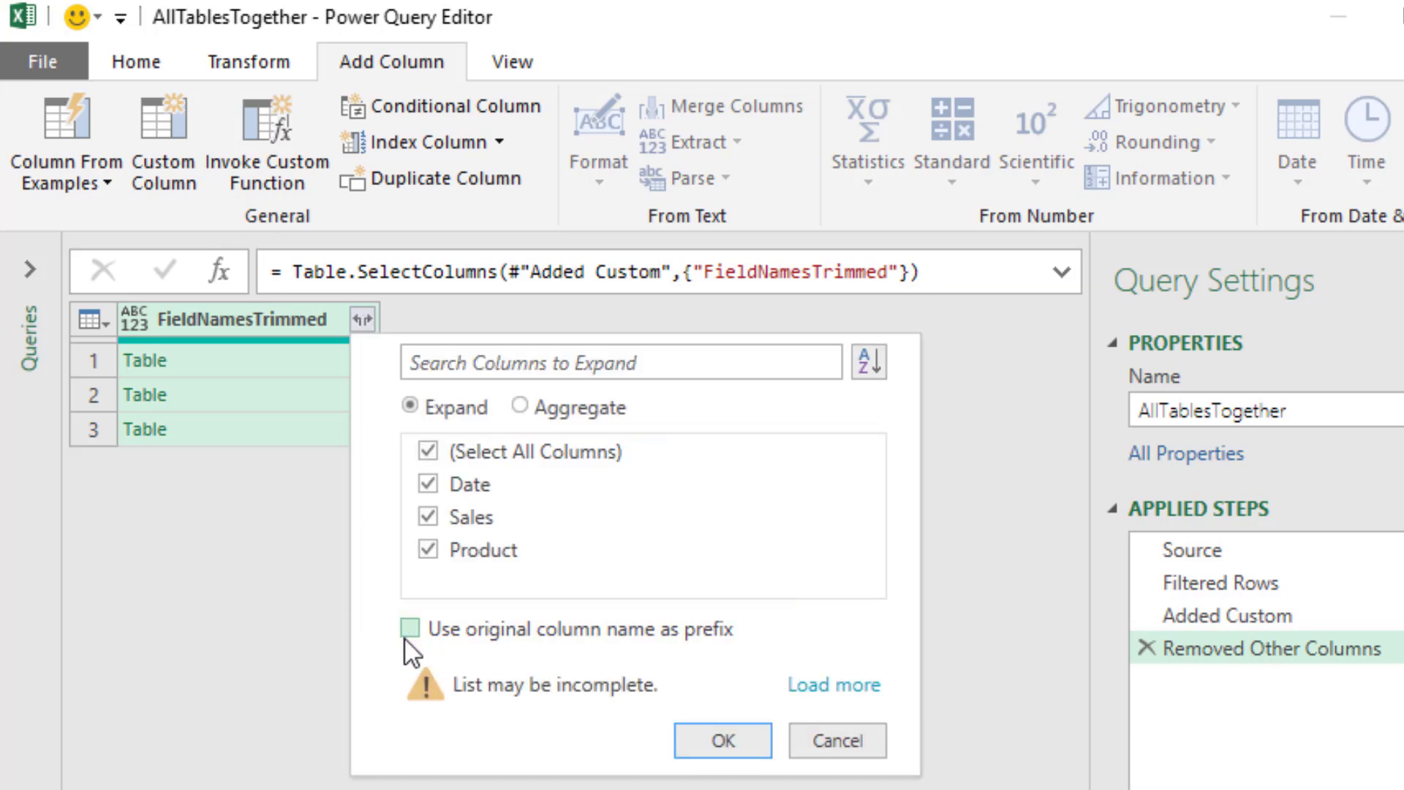
left_click(747, 745)
Set Date to date, Sales to decimal number and Product to text types
left_click(148, 322)
left_click(216, 542)
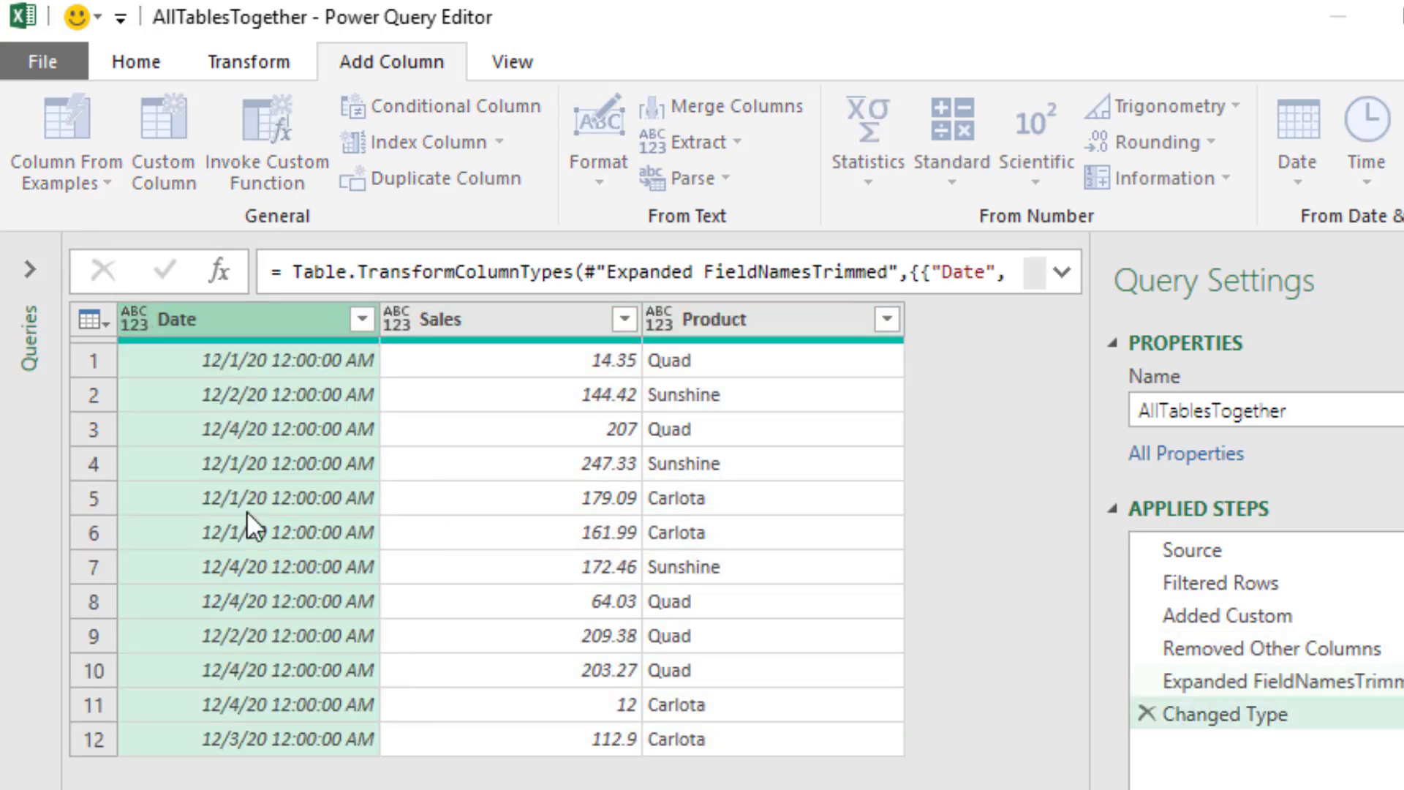
left_click(397, 322)
left_click(451, 369)
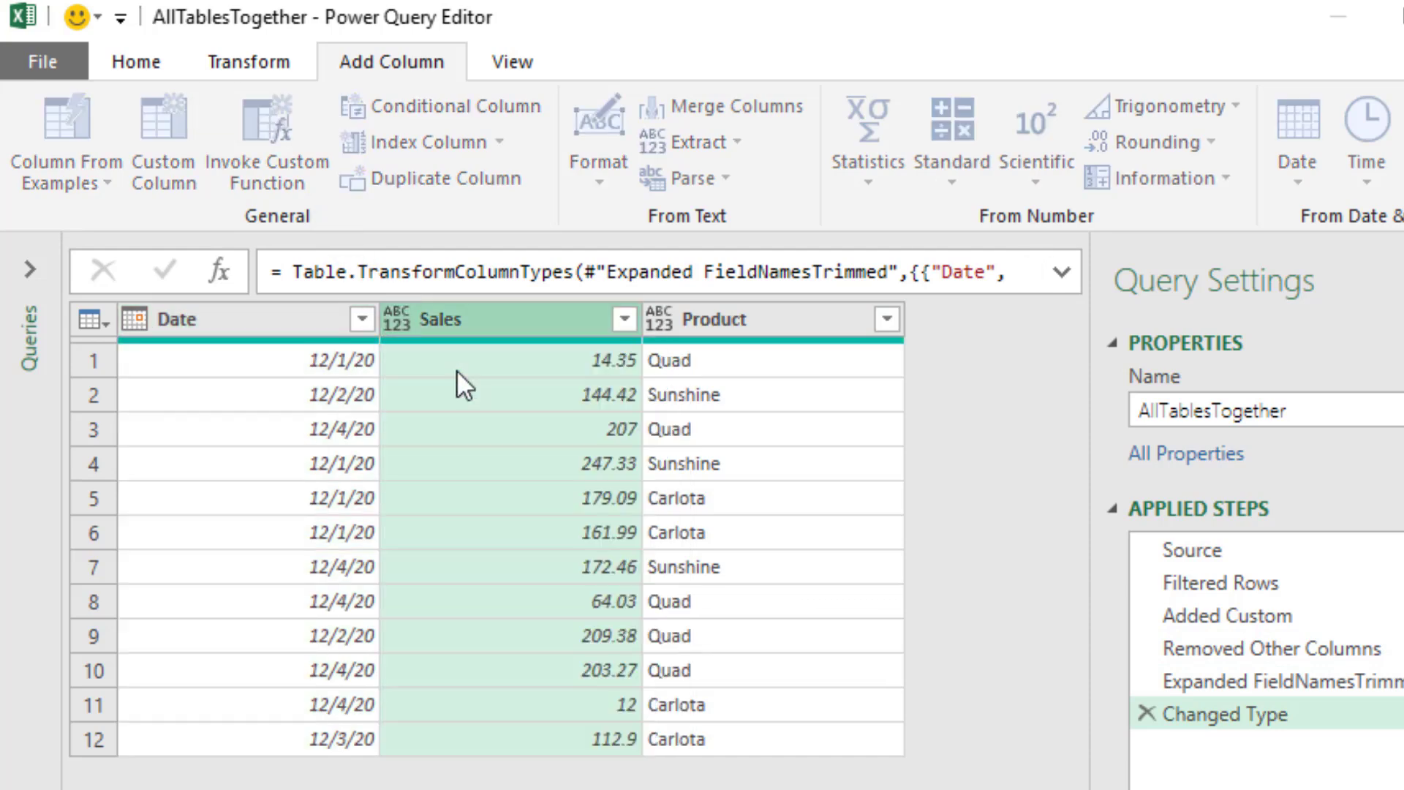
left_click(660, 319)
left_click(762, 680)
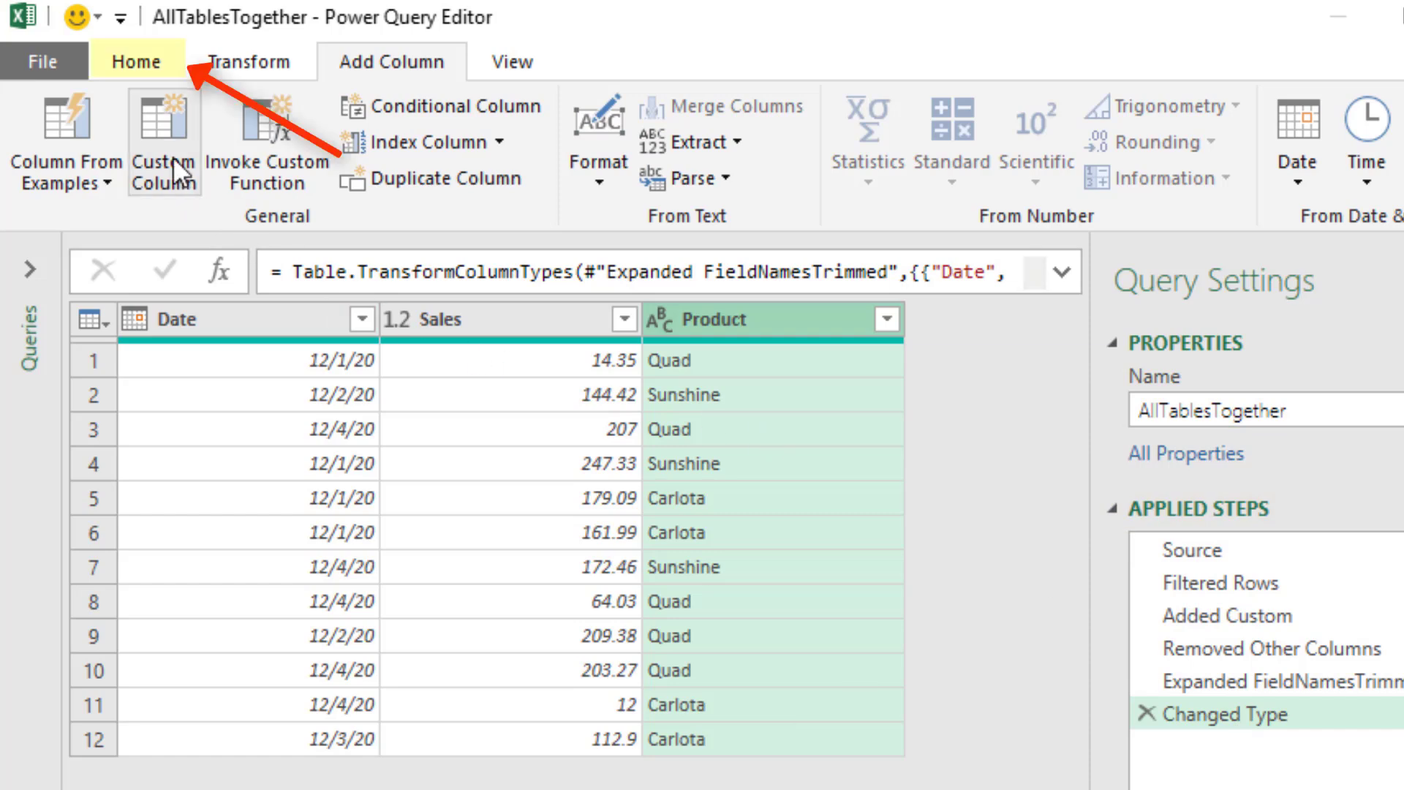
Close & Load To a table on the existing ConsolidateAn sheet starting at cell B2
left_click(117, 67)
left_click(65, 182)
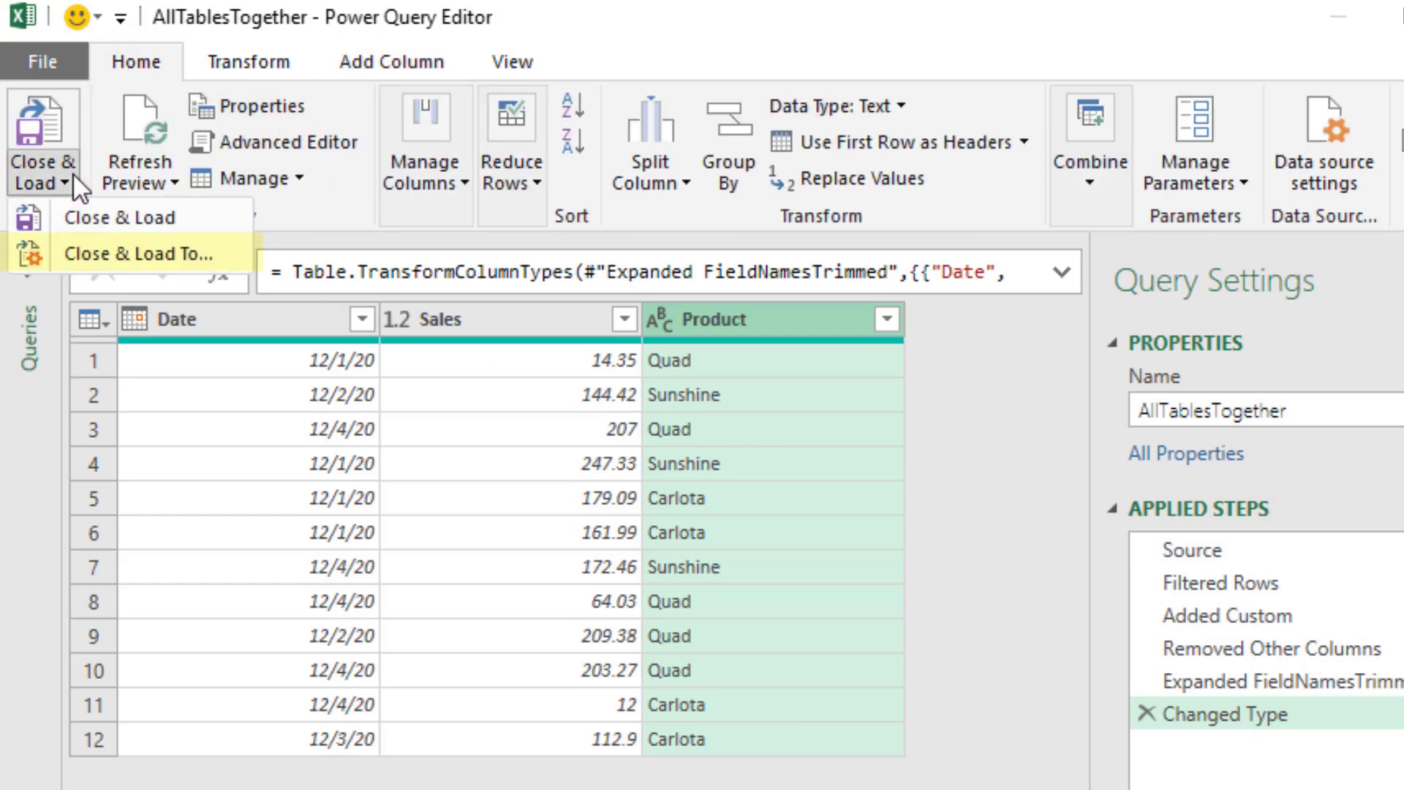
left_click(120, 256)
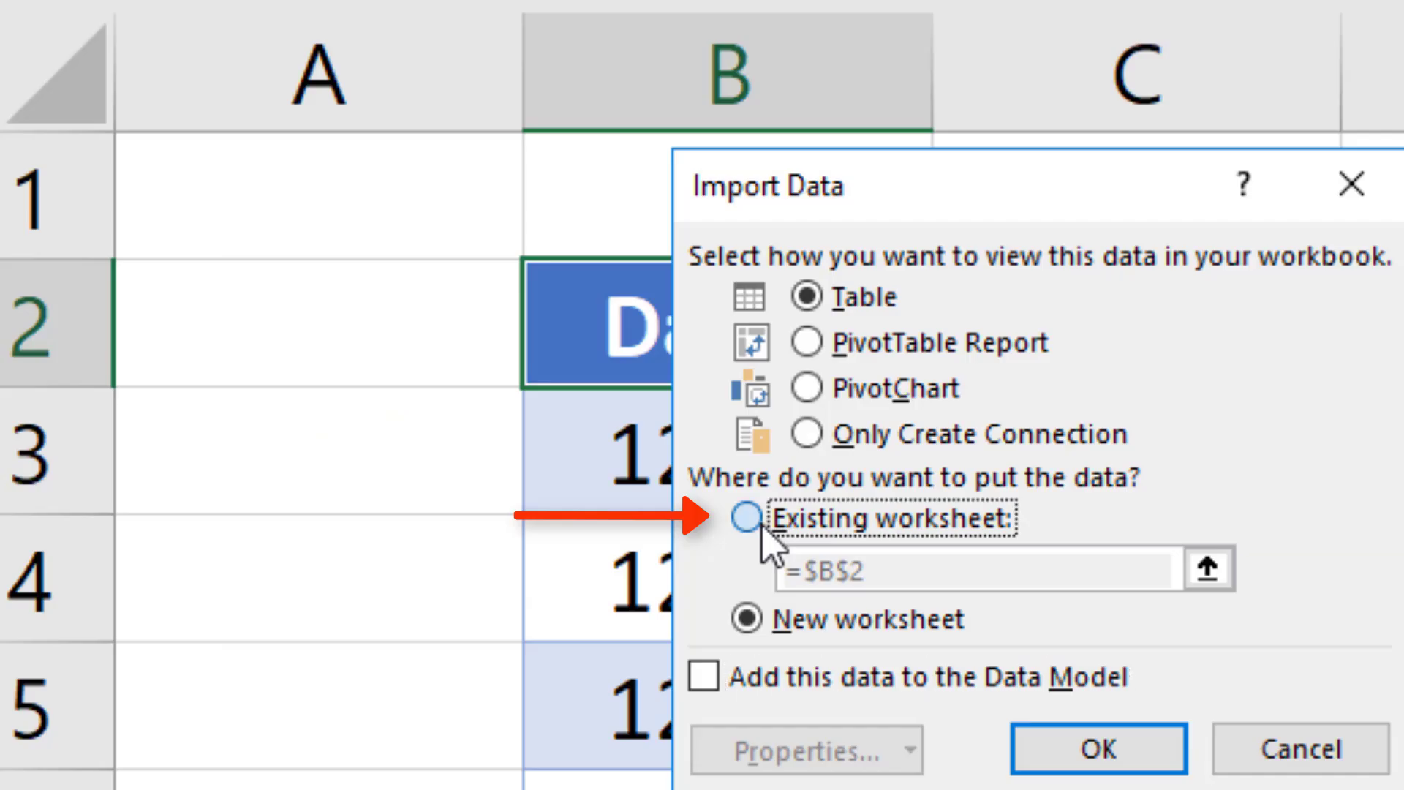
left_click(761, 526)
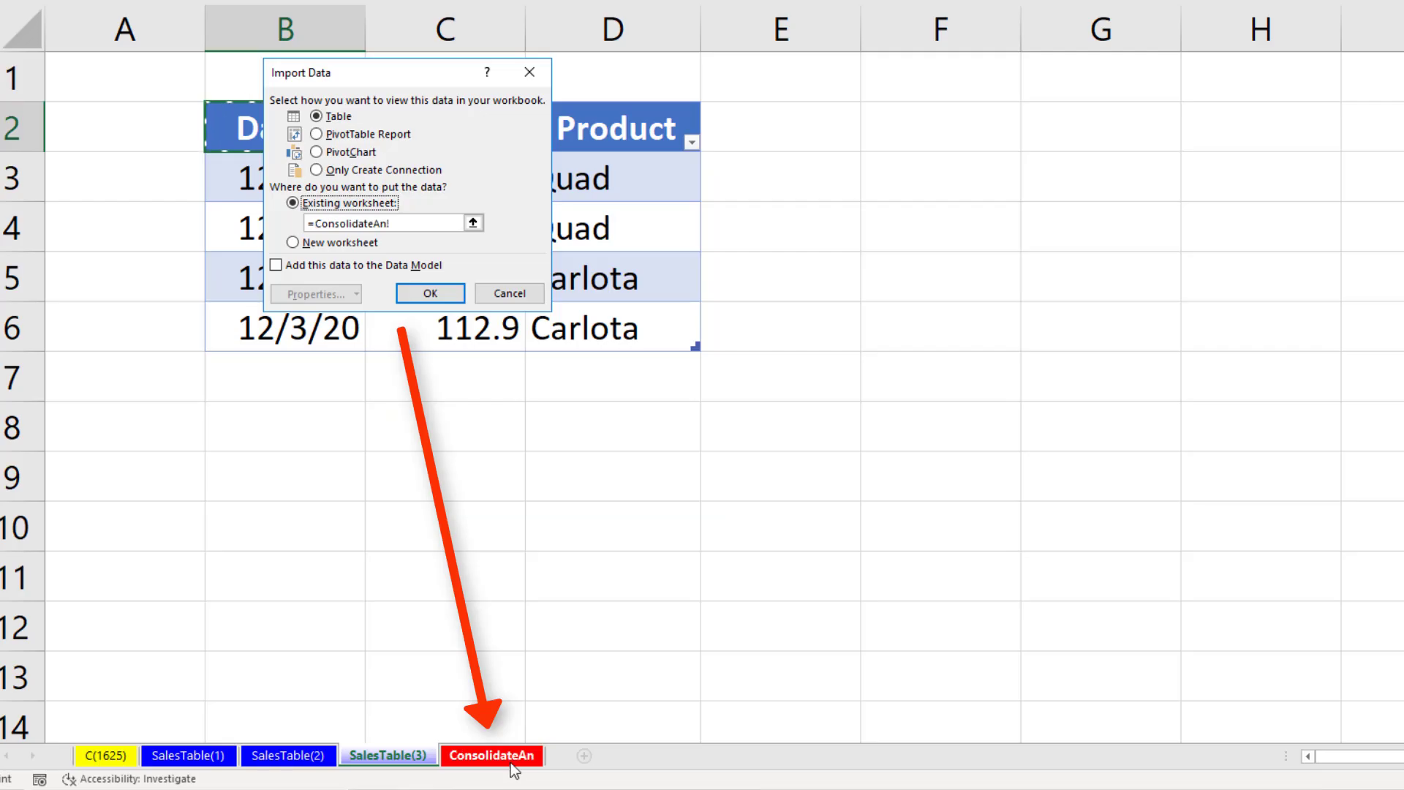
left_click(497, 757)
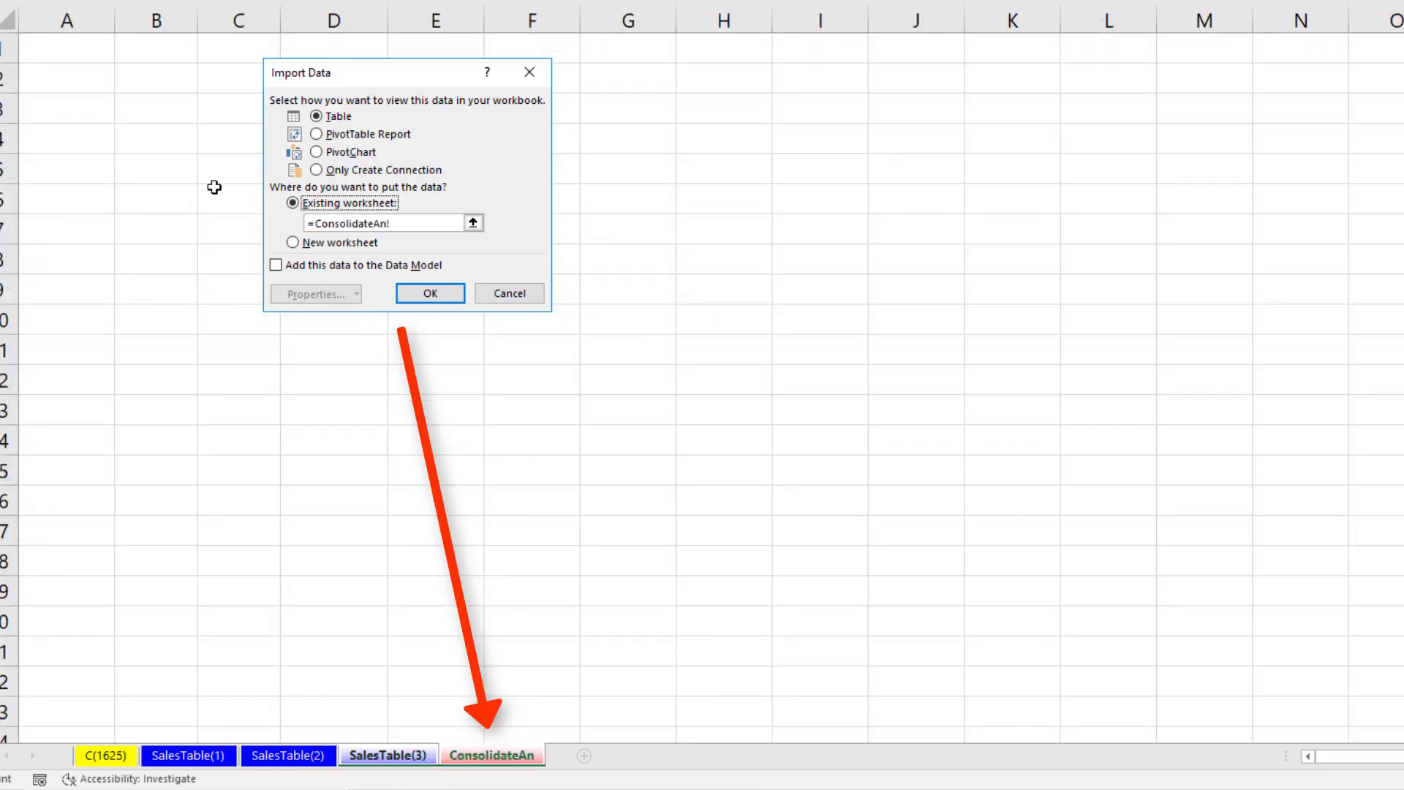
left_click(149, 80)
left_click(433, 294)
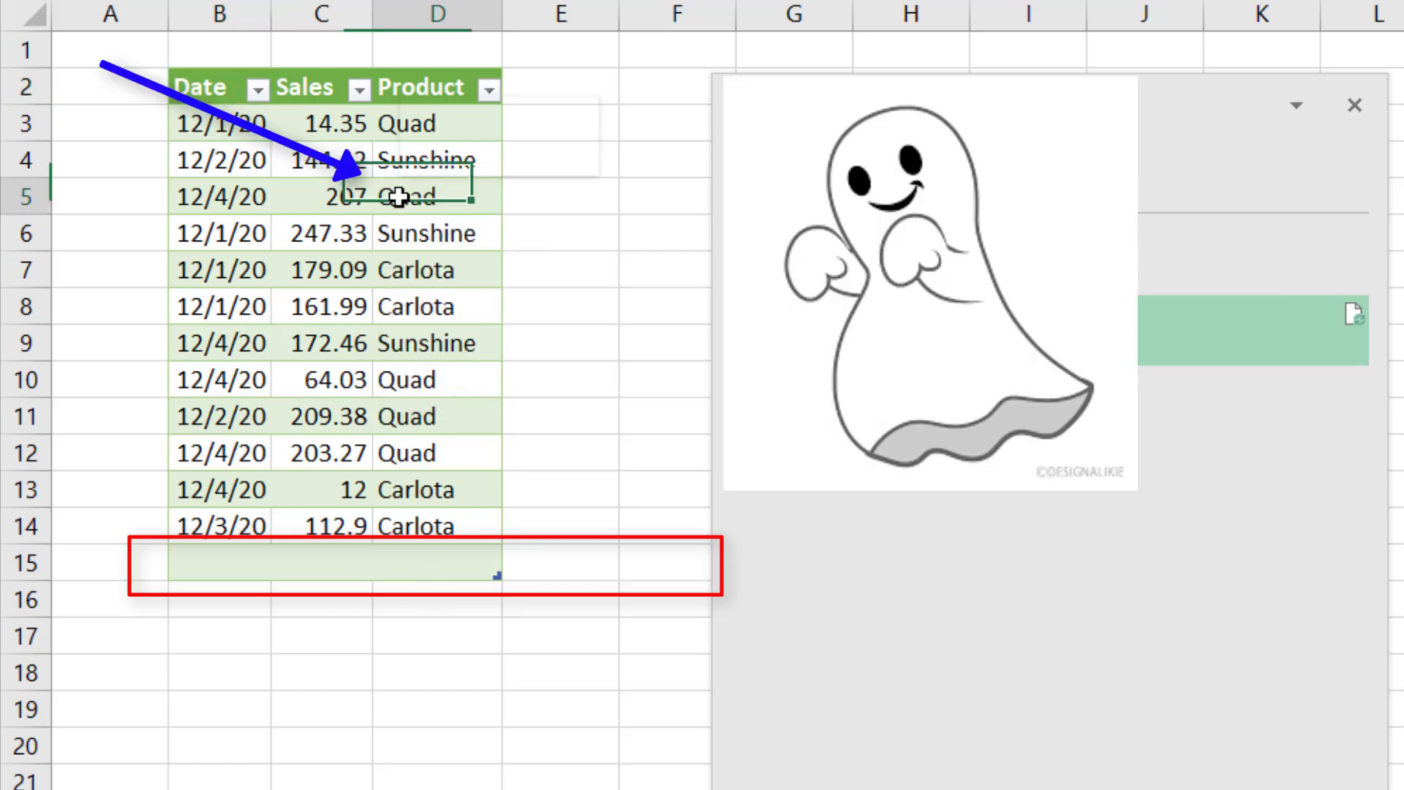
Refresh the loaded AllTablesTogether table so the blank last row disappears
right_click(400, 196)
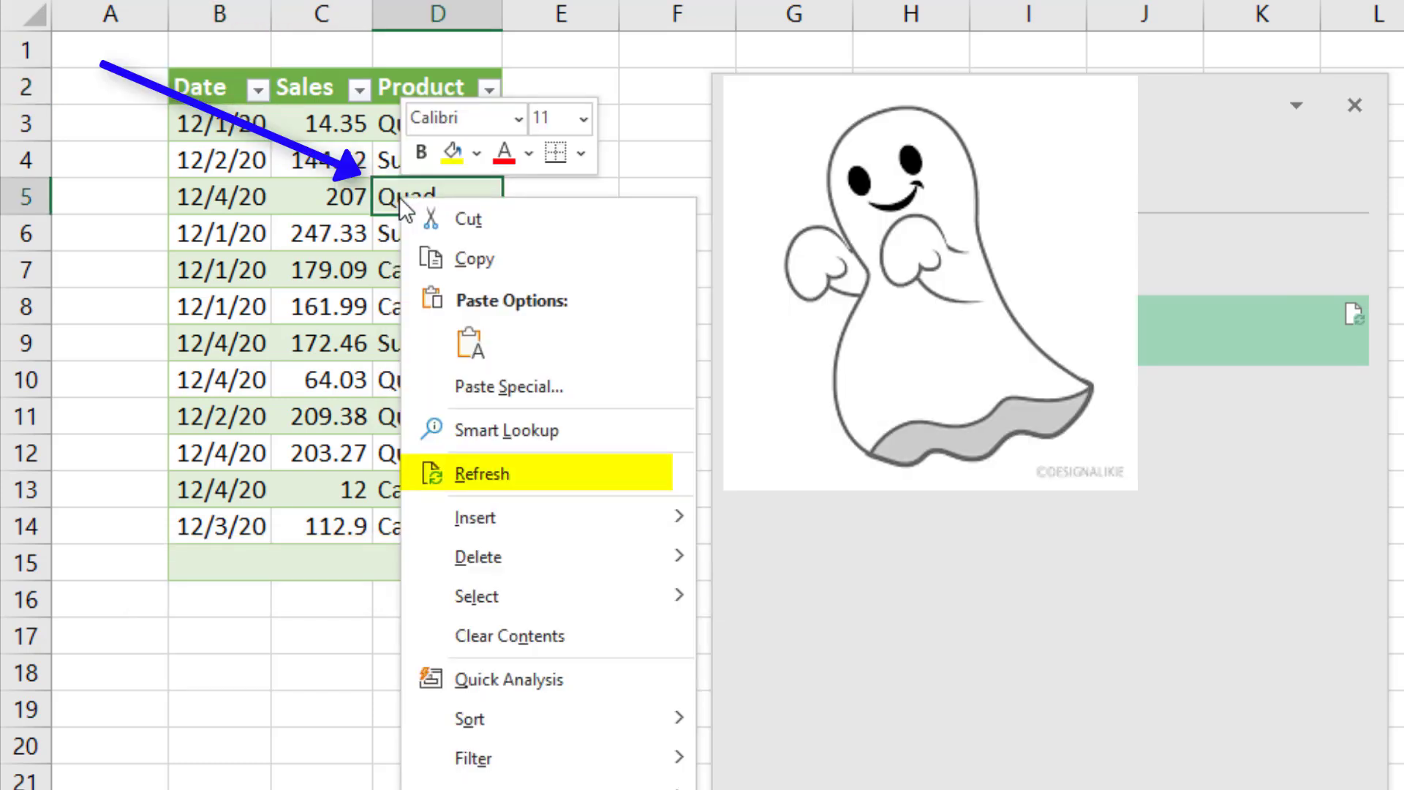
left_click(544, 477)
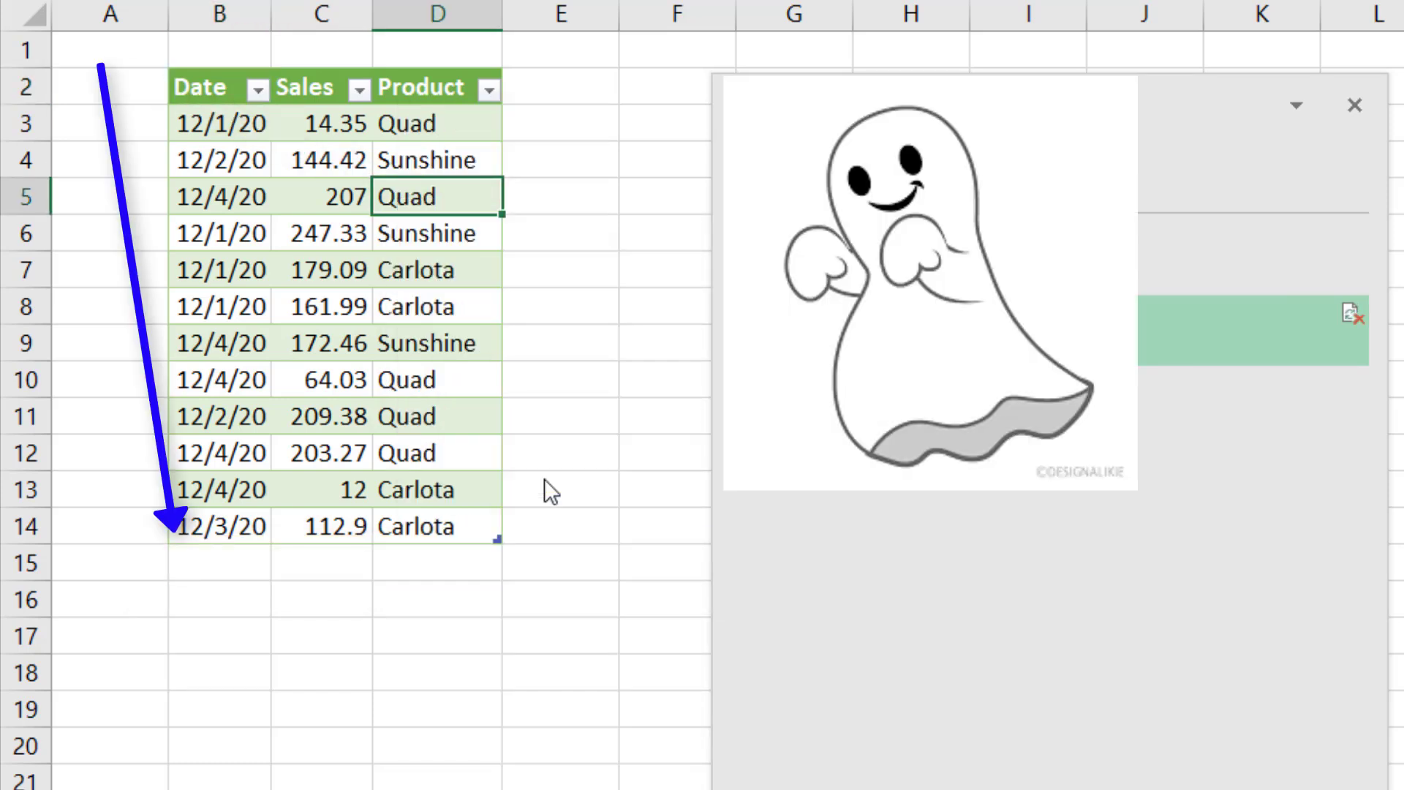